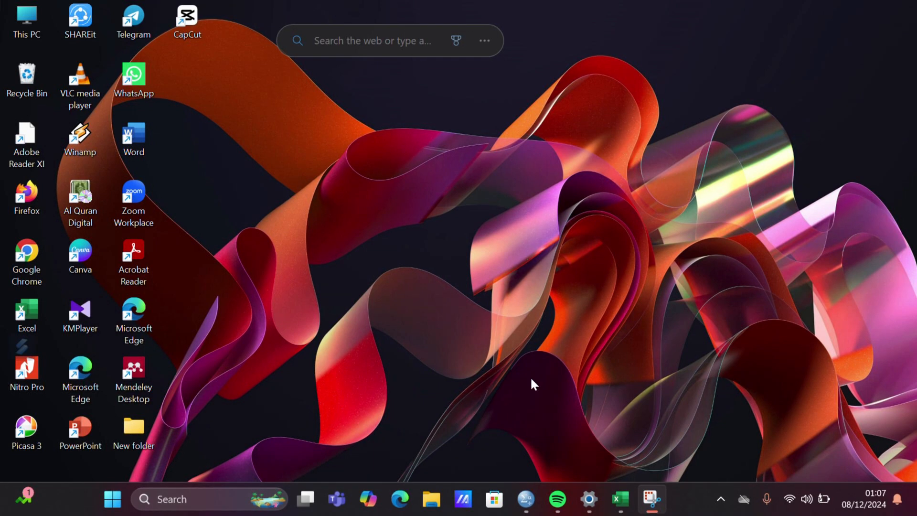
- Show the Keamanan sheet of the data_validitas_dan_realibilitas[1] workbook in Excel and enable editing
left_click(621, 498)
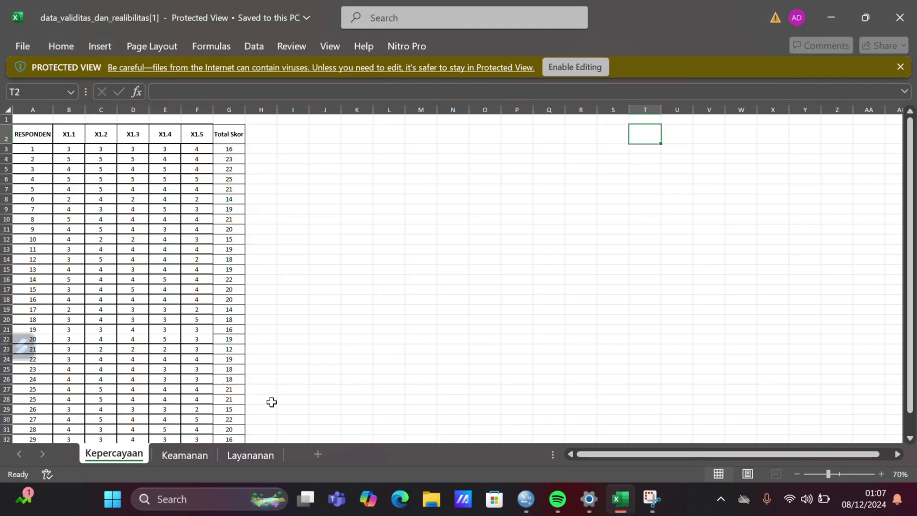
left_click(206, 454)
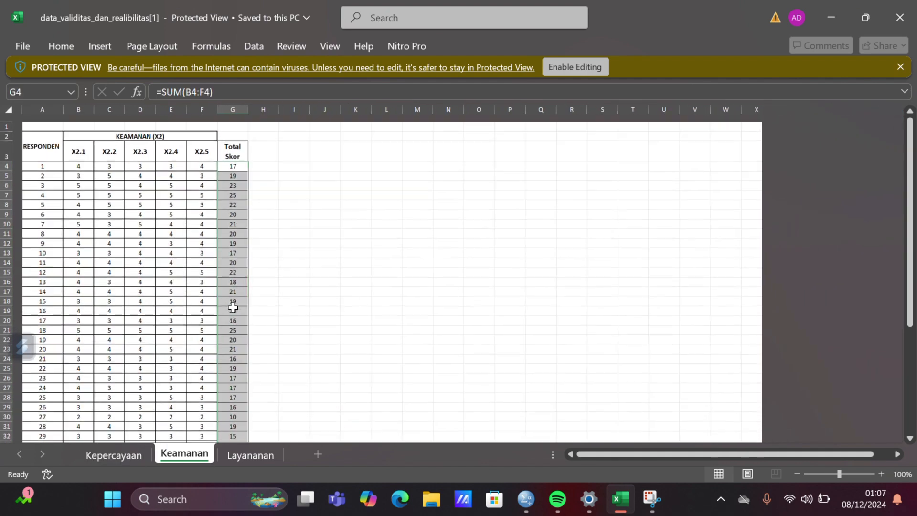
left_click(575, 67)
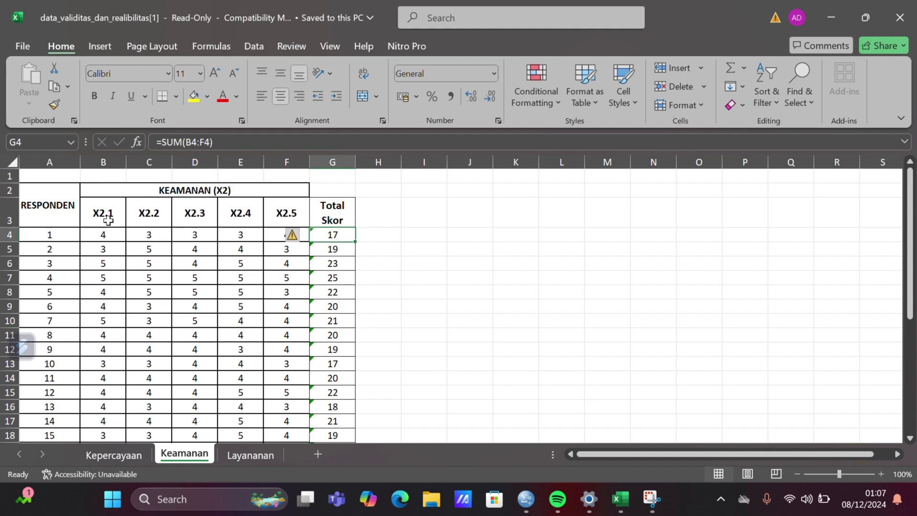
- Copy all 30 respondents' rows from the Keamanan sheet, range A4:G33, including the total scores but without the headers
scroll(119, 229, "down", 3)
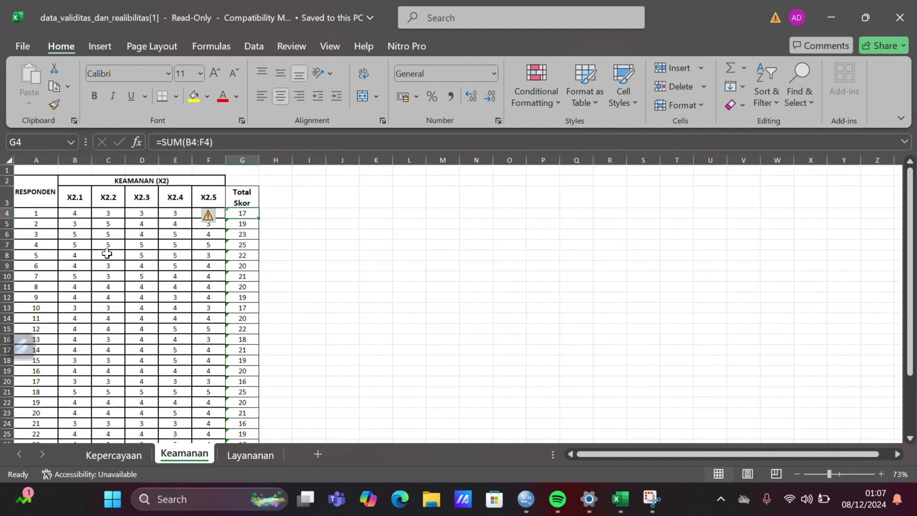
scroll(106, 253, "up", 1)
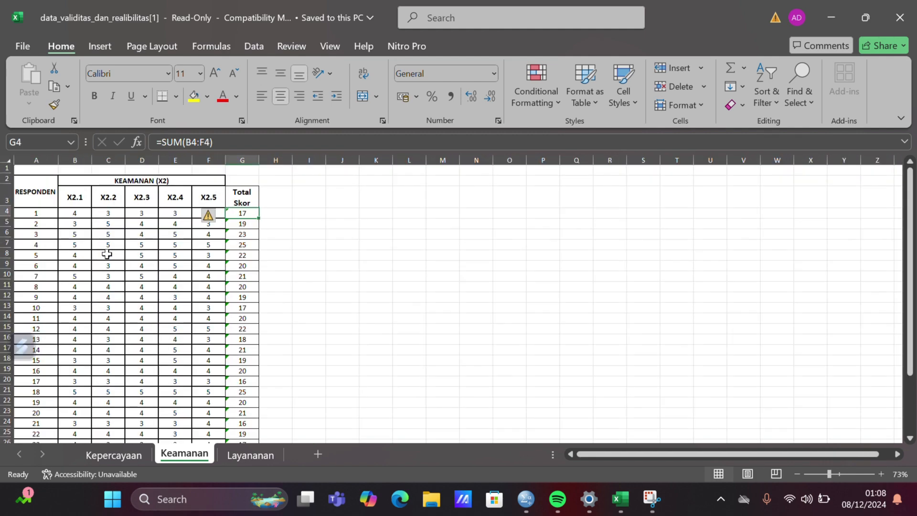
scroll(107, 254, "down", 2)
scroll(107, 254, "up", 2)
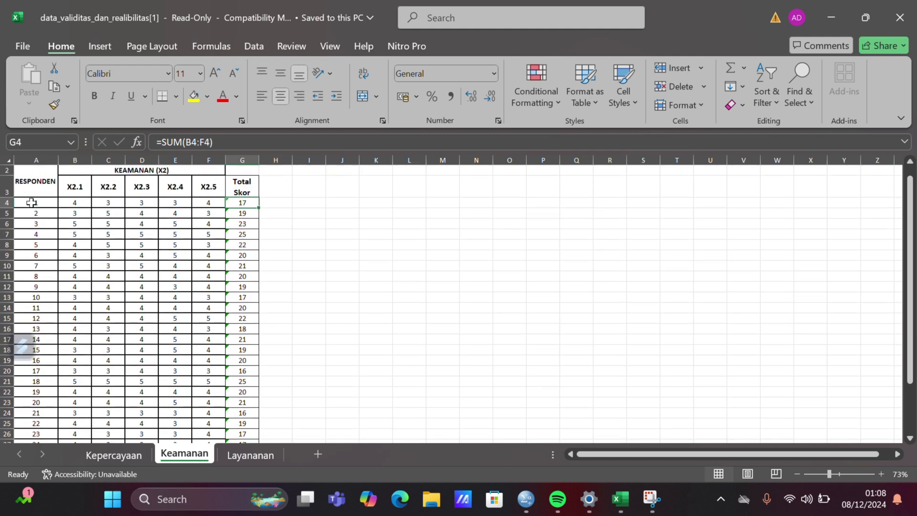
left_click_drag(31, 203, 252, 419)
key("ctrl+c")
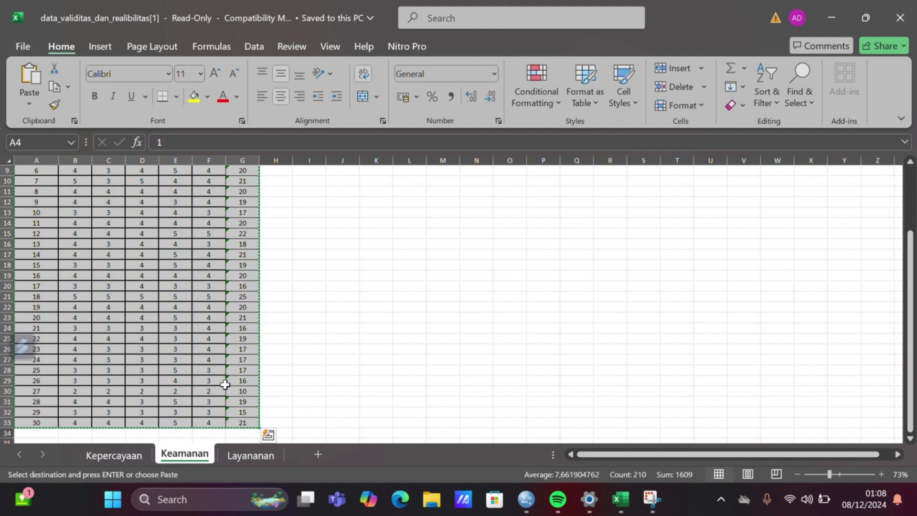
- Switch to the empty Untitled2 dataset in SPSS and paste the copied data starting at the first cell
left_click(831, 18)
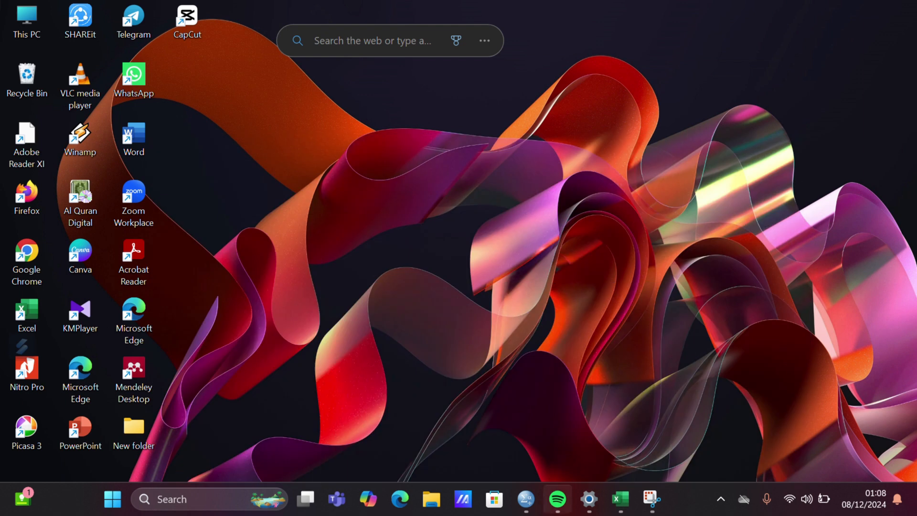
mouse_move(526, 498)
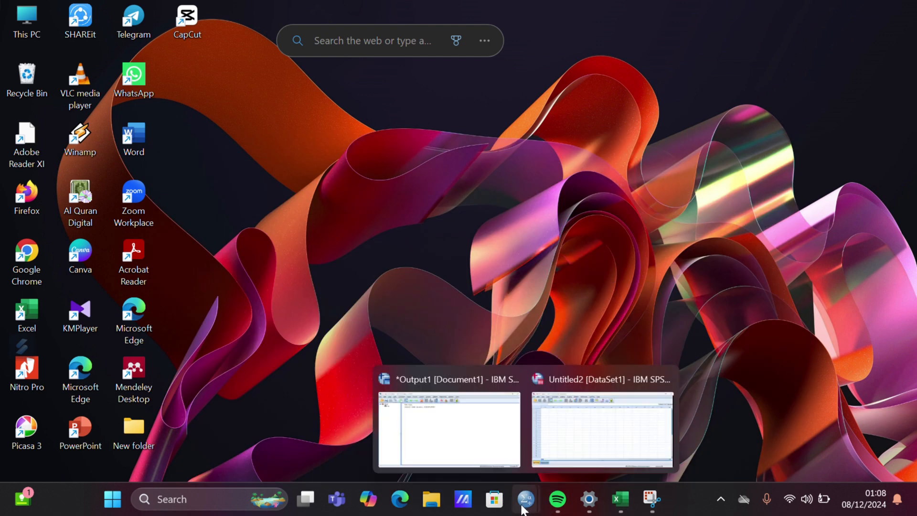
left_click(569, 419)
left_click(102, 116)
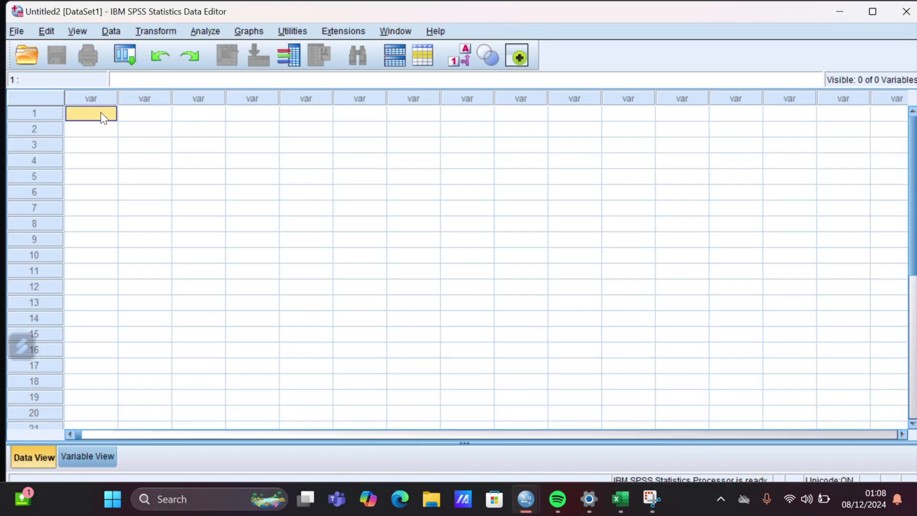
key("ctrl+v")
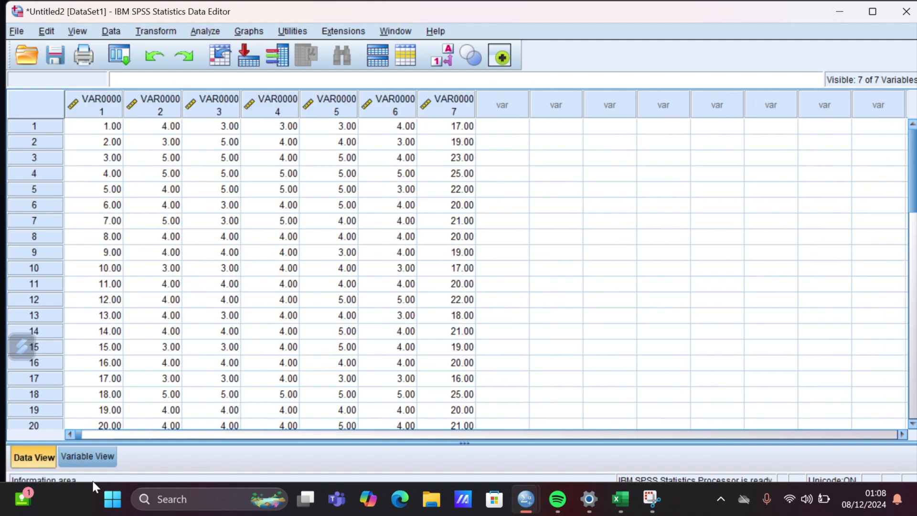
- Rename the first variable as RESPONDEN in the variable definitions and give it the label RESPONDEN
left_click(88, 457)
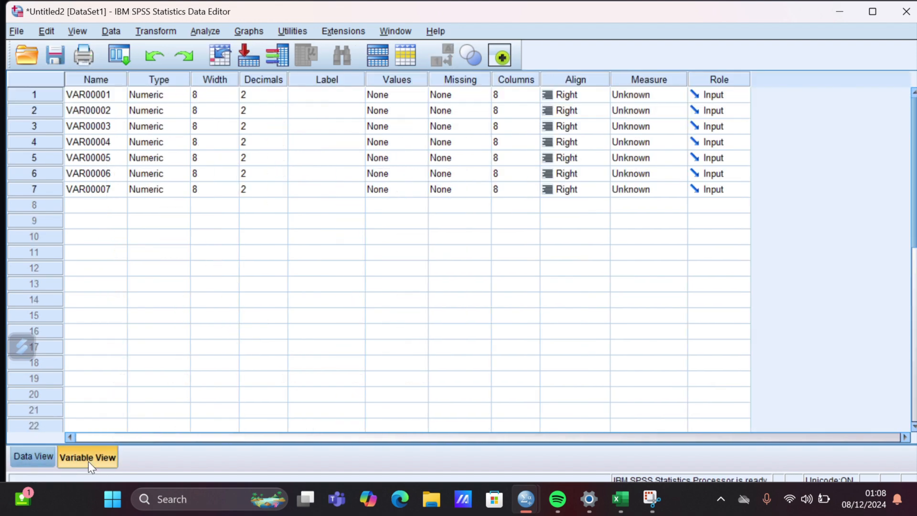
left_click(113, 91)
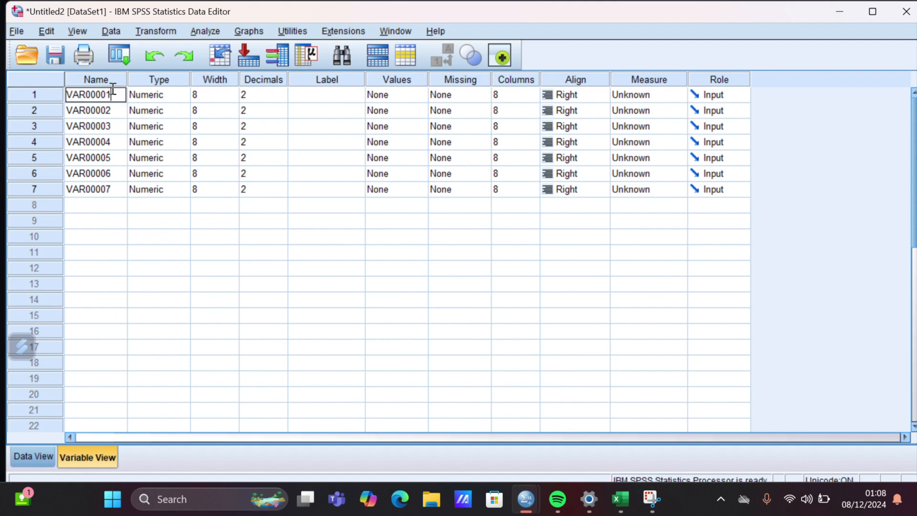
key("BackSpace")
key("BackSpace")
key("BackSpace")
key("BackSpace")
key("BackSpace")
key("BackSpace")
key("BackSpace")
key("BackSpace")
type("RESPONDEN")
left_click(317, 98)
type("RES")
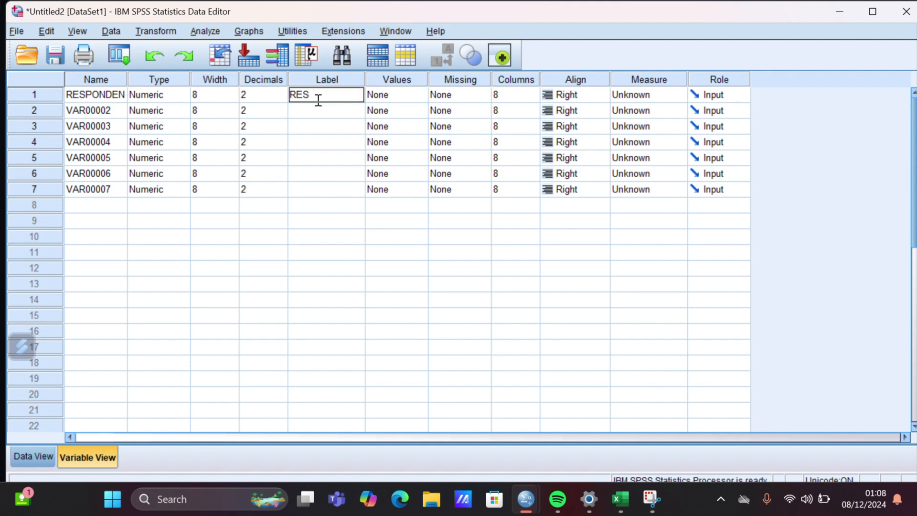
type("PONDEN")
- Rename the second to sixth variables as X2.1, X2.2, X2.3, X2.4 and X2.5
left_click(99, 109)
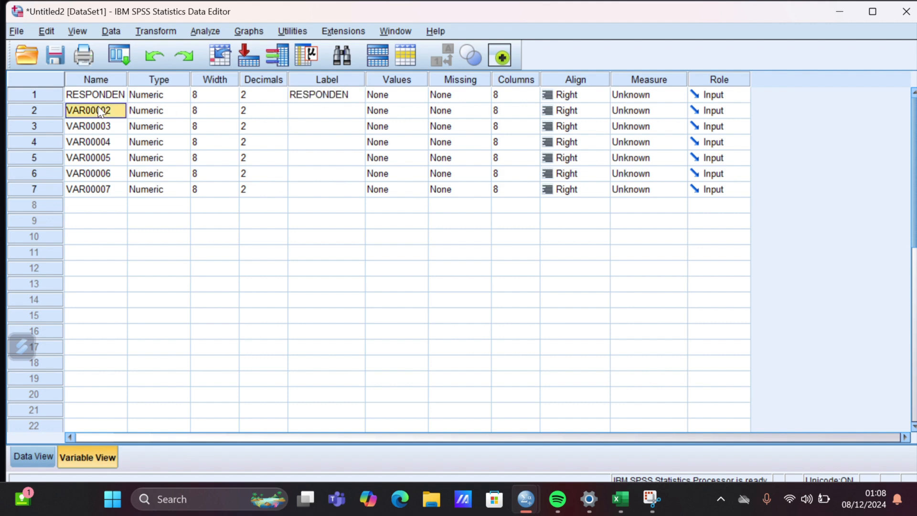
type("X2.1")
key("Return")
type("X")
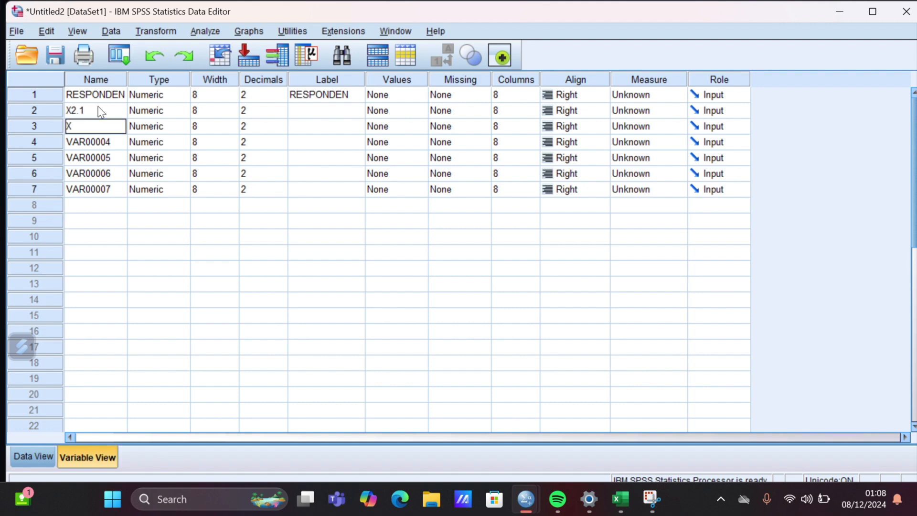
type("2.2")
key("Return")
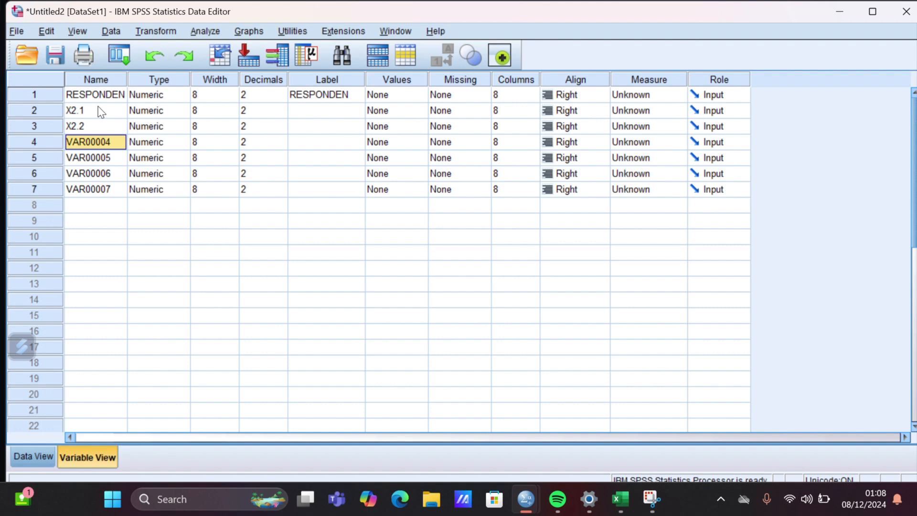
type("X2.3")
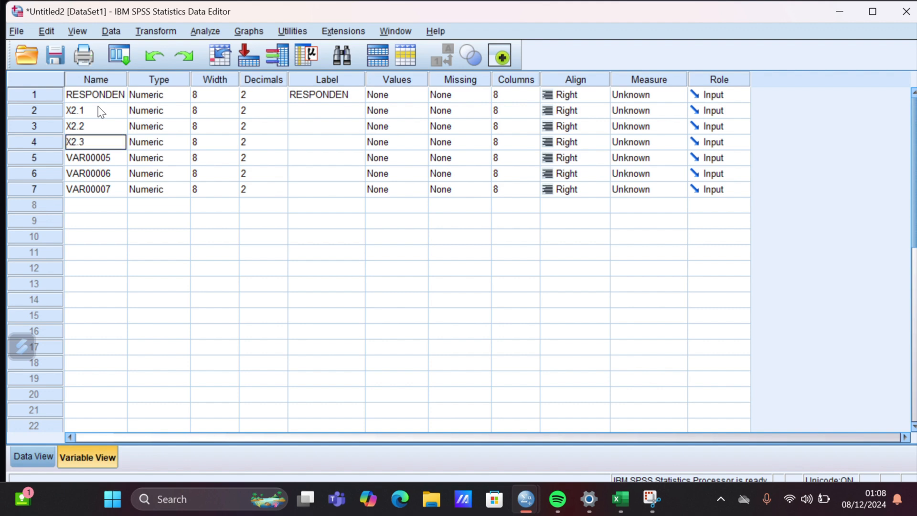
key("Return")
type("X2.4")
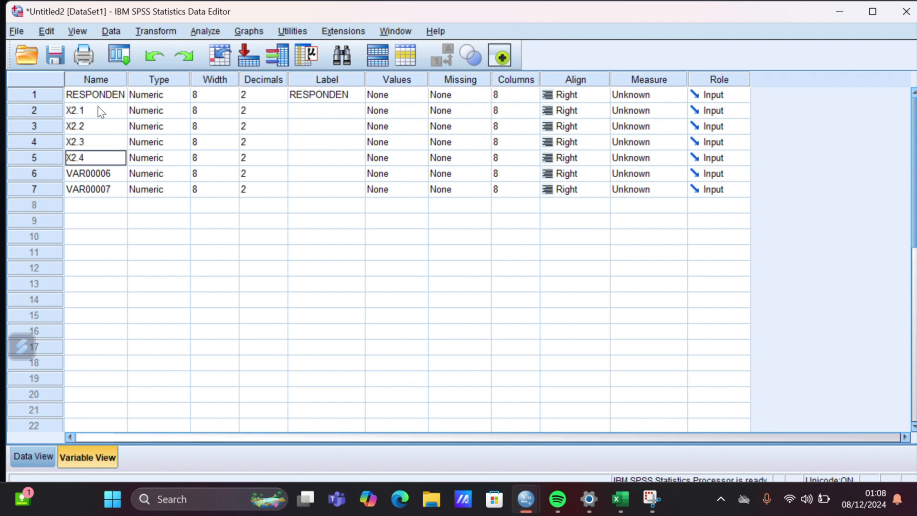
key("Return")
type("X2.")
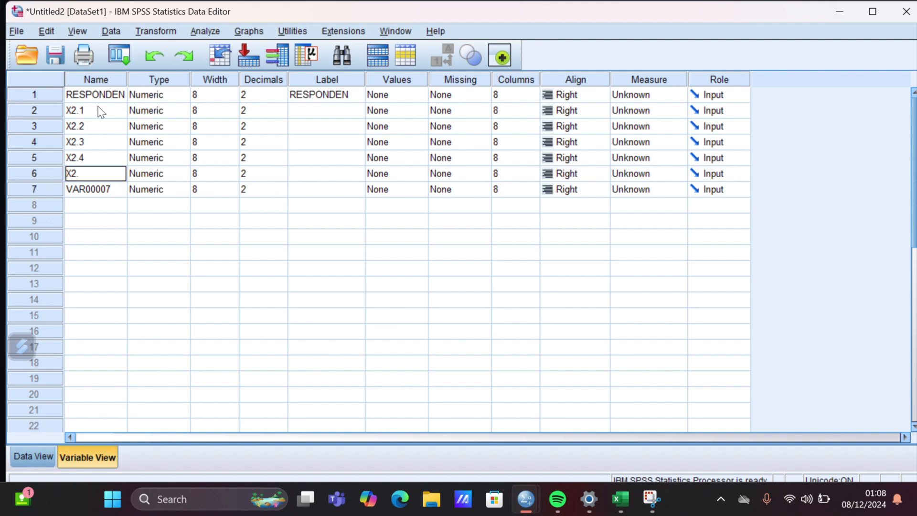
type("5")
key("Return")
- Rename the seventh variable as Total and give it the label Total
type("To")
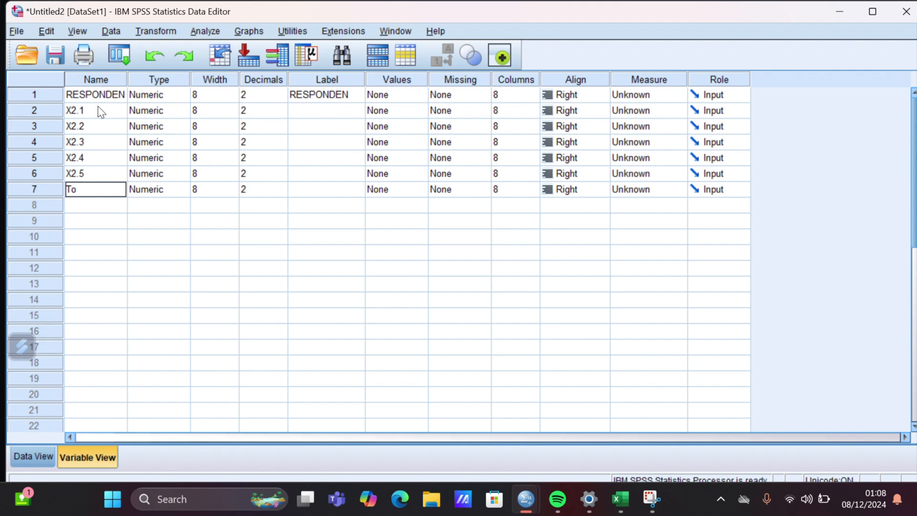
type("tal")
left_click(327, 190)
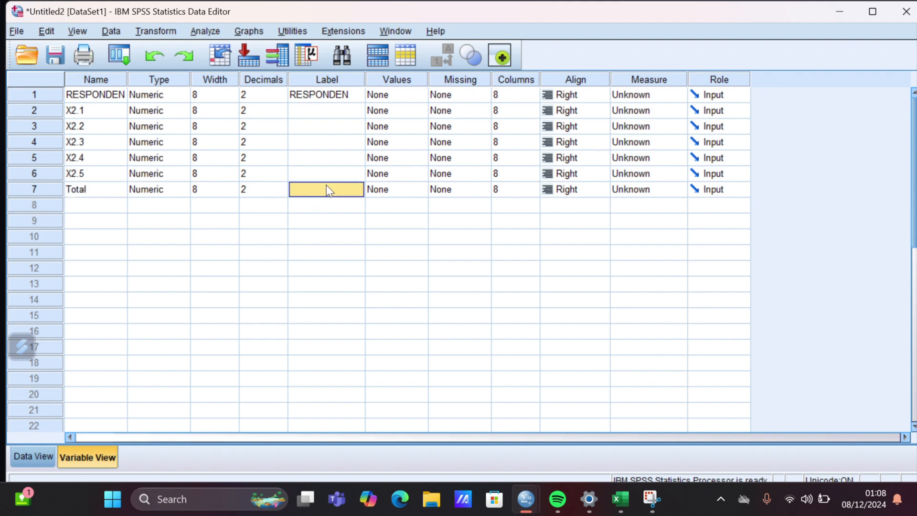
type("Total")
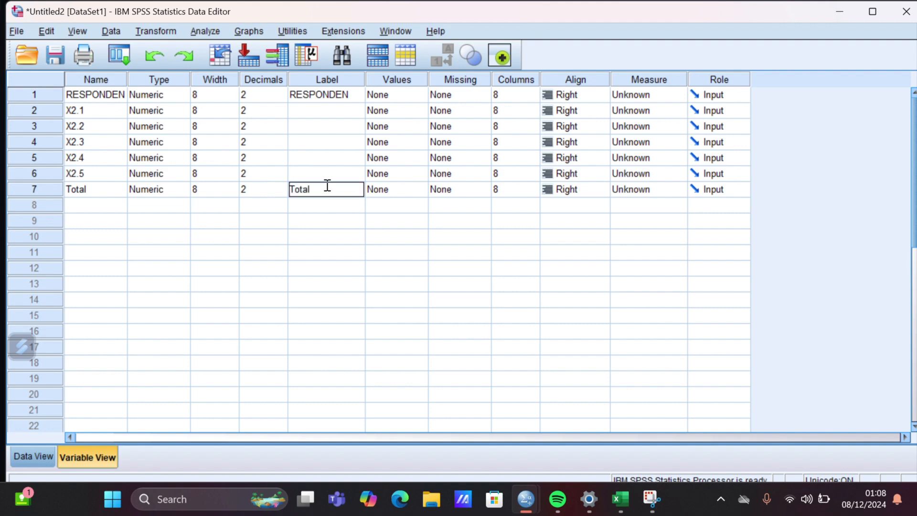
- Set the measurement level of all seven variables, from RESPONDEN to Total, to Scale
left_click(628, 90)
left_click(640, 110)
left_click(643, 111)
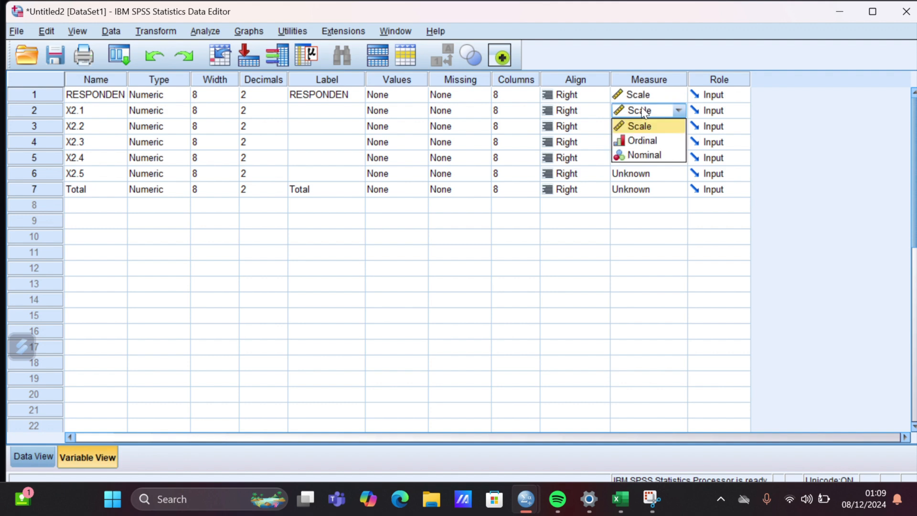
left_click(641, 126)
left_click(643, 127)
left_click(644, 142)
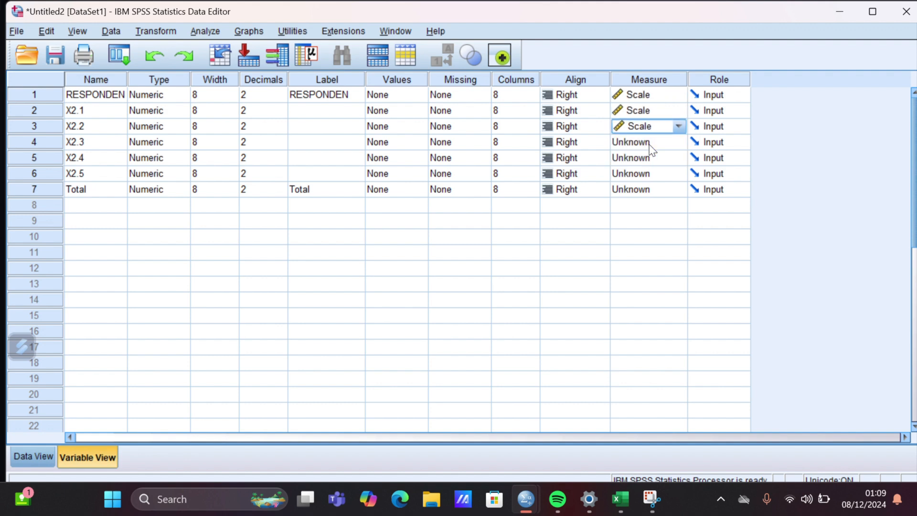
left_click(649, 144)
left_click(650, 159)
left_click(651, 159)
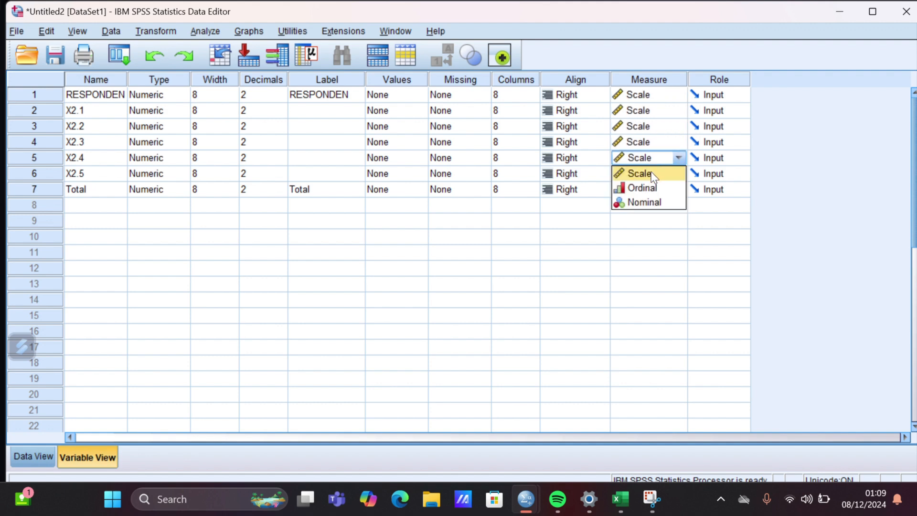
left_click(652, 176)
left_click(653, 174)
left_click(653, 190)
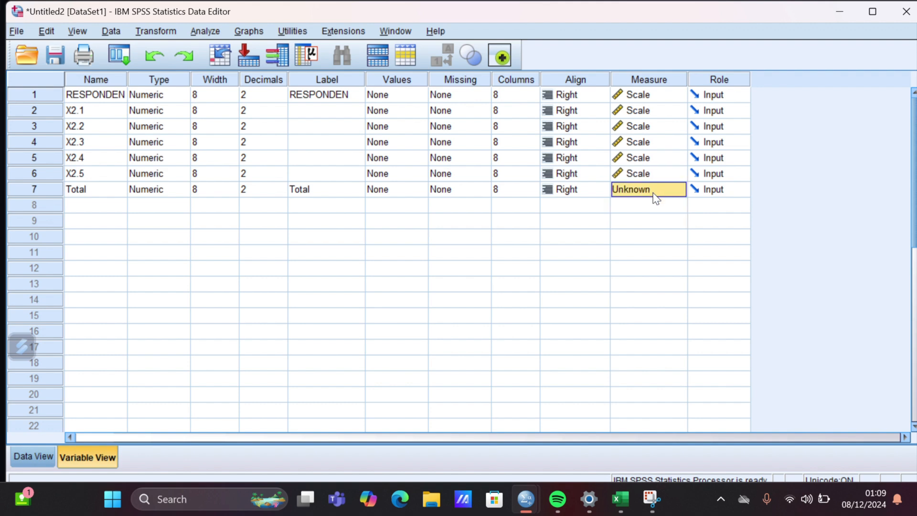
right_click(653, 193)
left_click(648, 194)
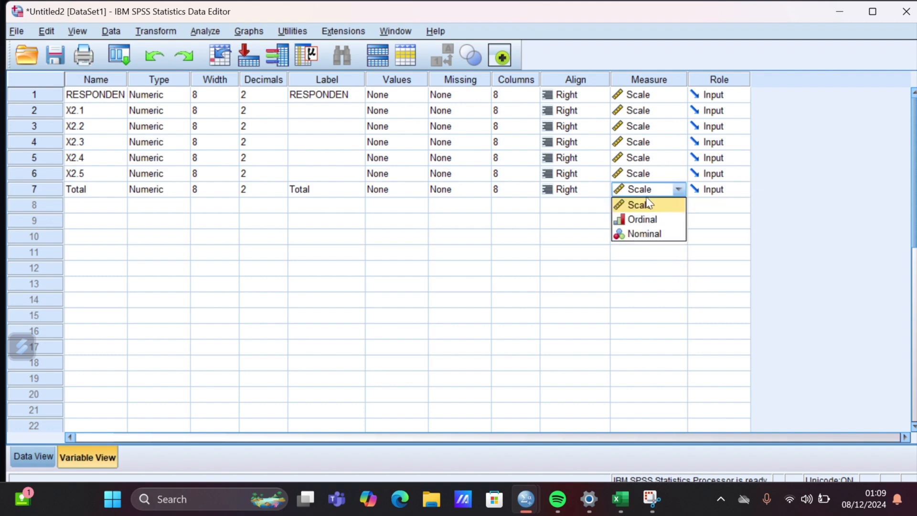
left_click(647, 205)
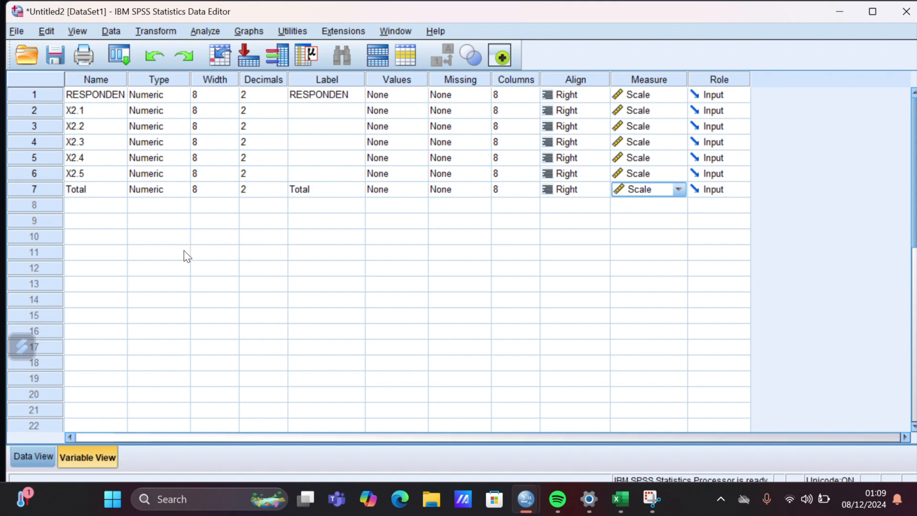
- Start a Bivariate Correlations analysis from the data view and add X2.1 through X2.5 and Total as its variables
left_click(34, 458)
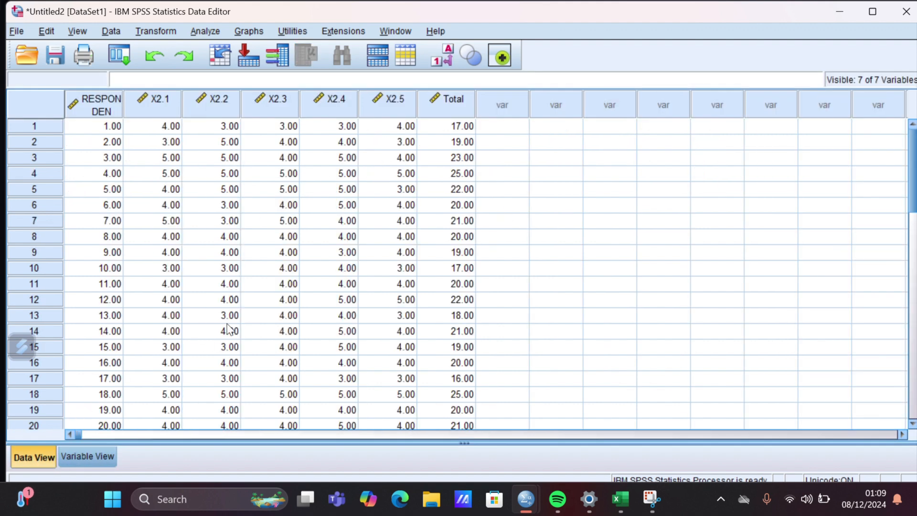
left_click(205, 31)
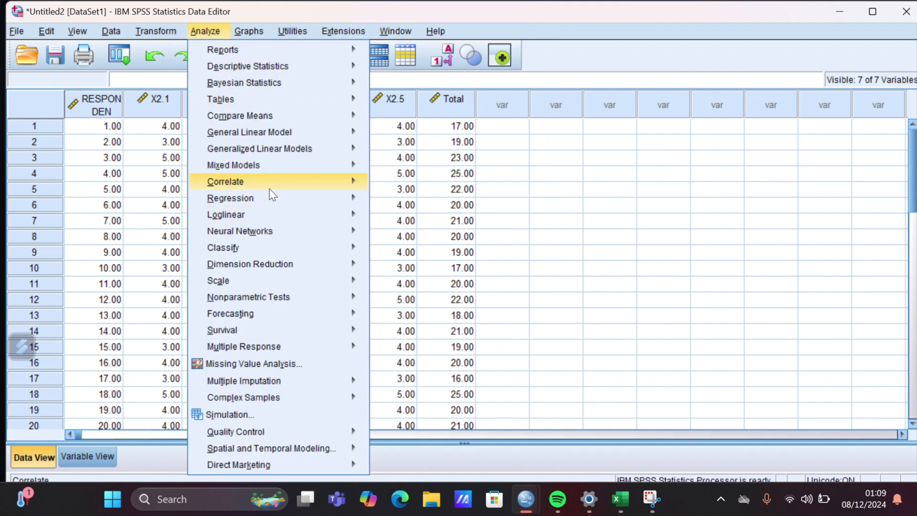
mouse_move(271, 187)
left_click(390, 186)
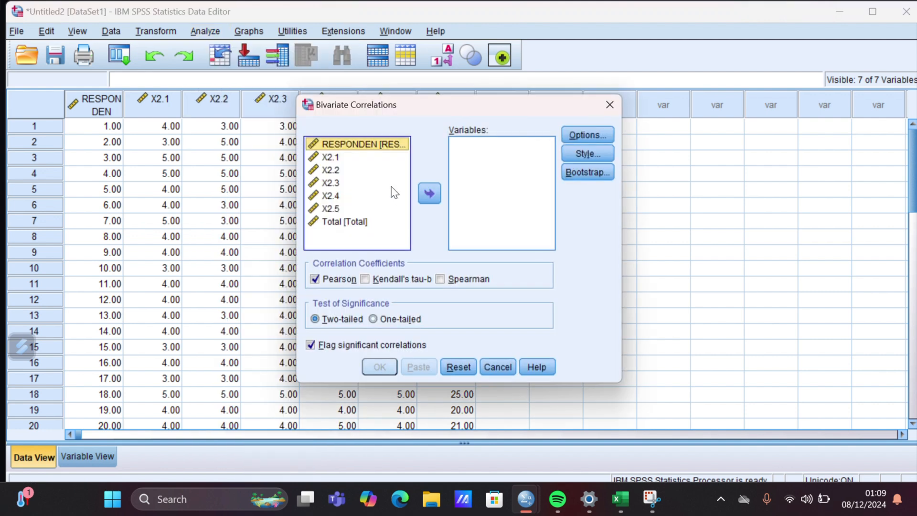
left_click(332, 159)
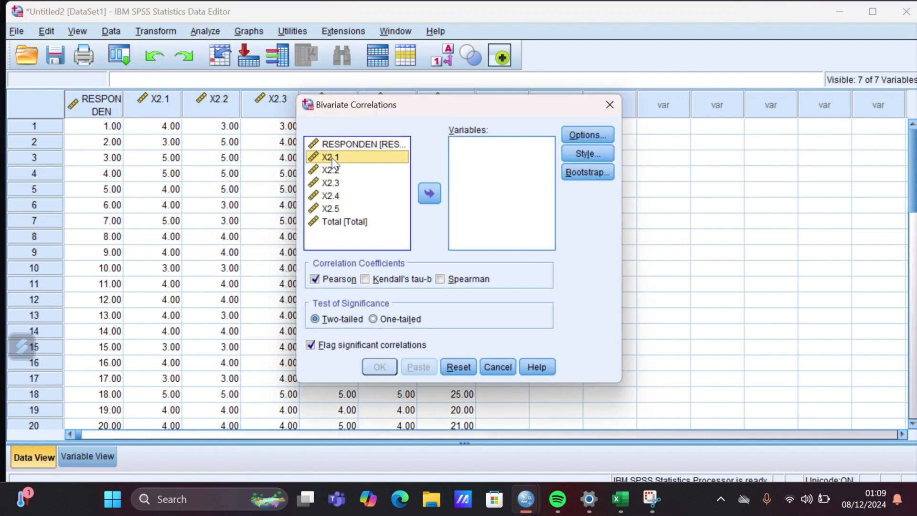
key("shift+Down")
key("shift+Down")
key("shift+Down")
key("shift+Down")
key("shift+Down")
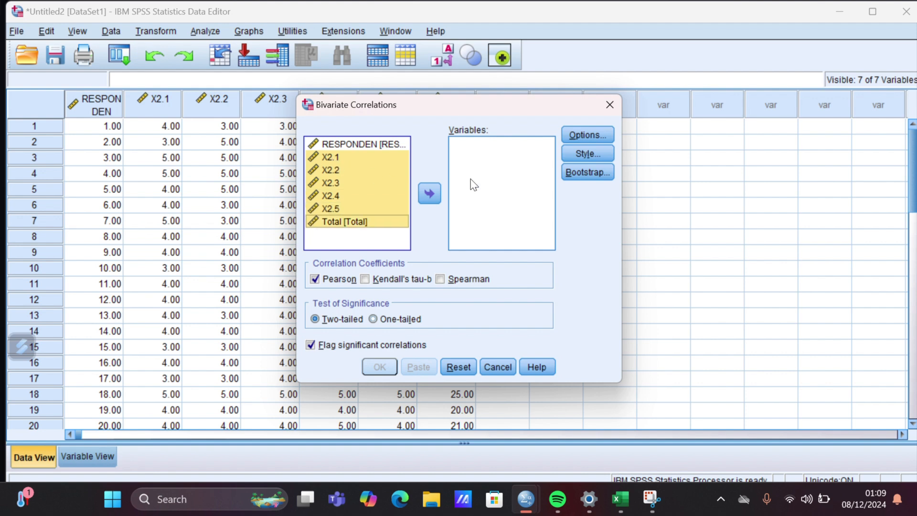
left_click(424, 197)
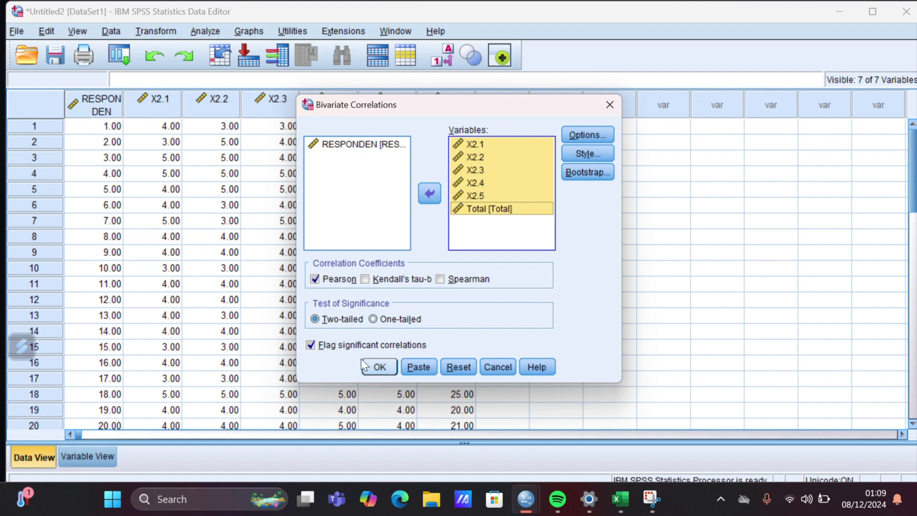
- Run the Bivariate Correlations analysis for X2.1 through X2.5 and Total, and return to the data view
left_click(377, 367)
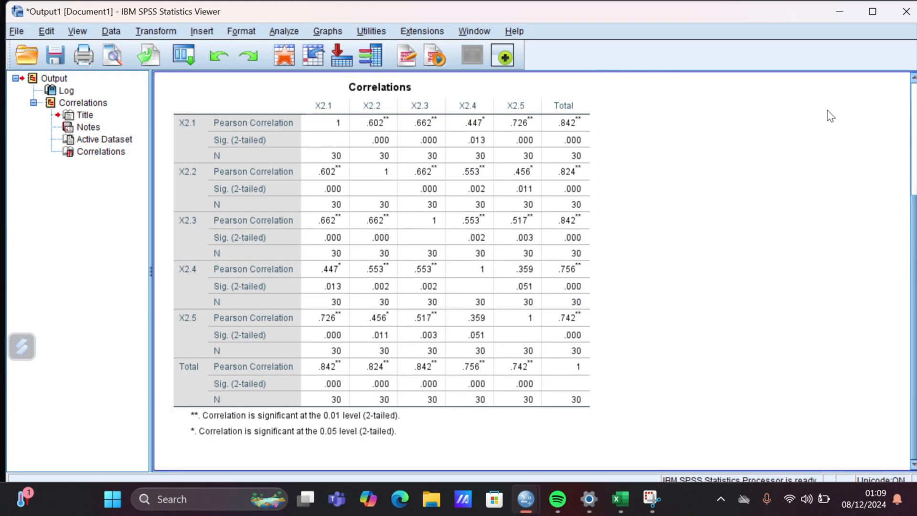
left_click(836, 6)
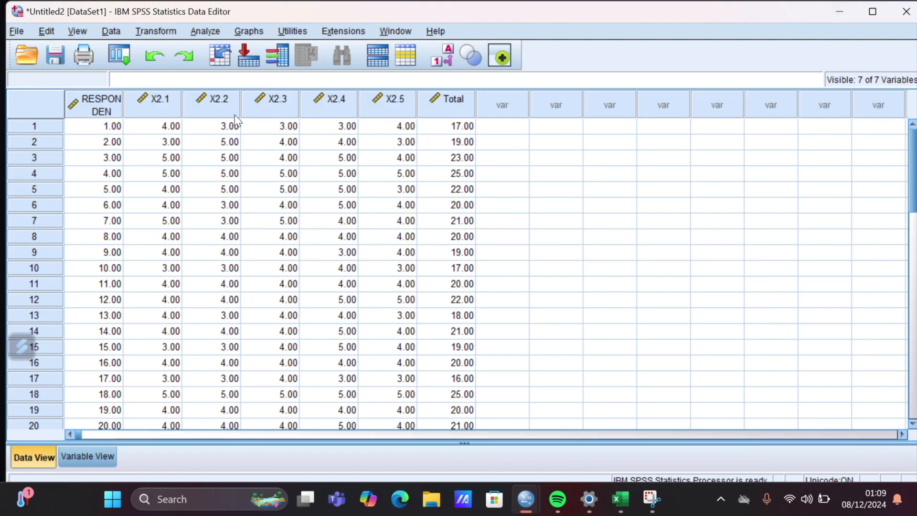
- Run a Reliability Analysis with the Alpha model, using X2.1 through X2.5 as the items
left_click(202, 30)
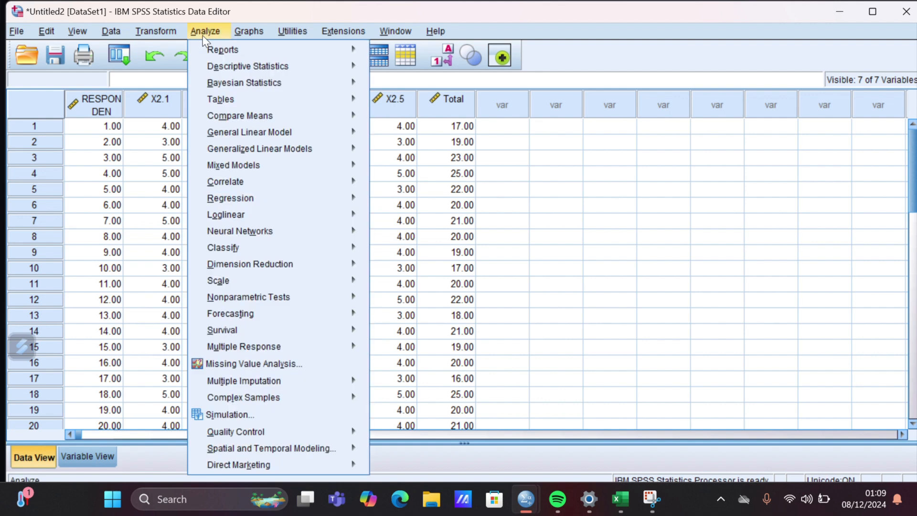
mouse_move(357, 283)
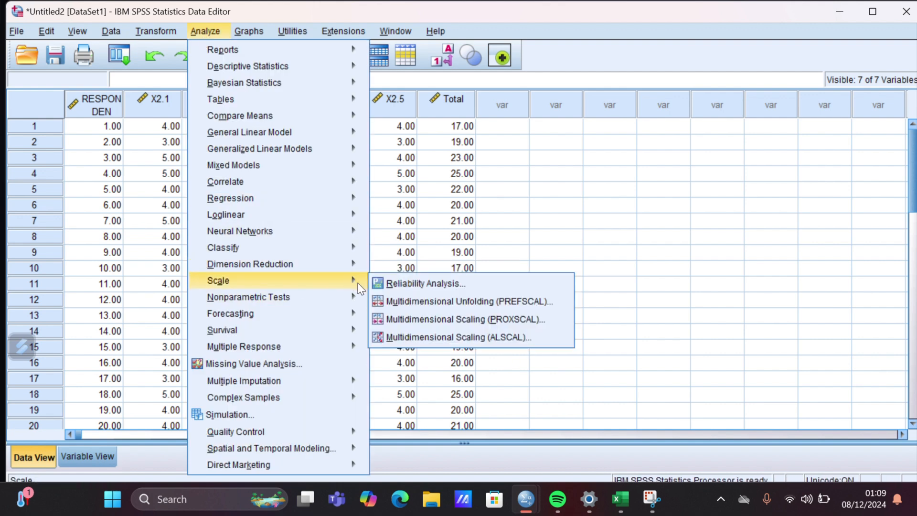
left_click(396, 285)
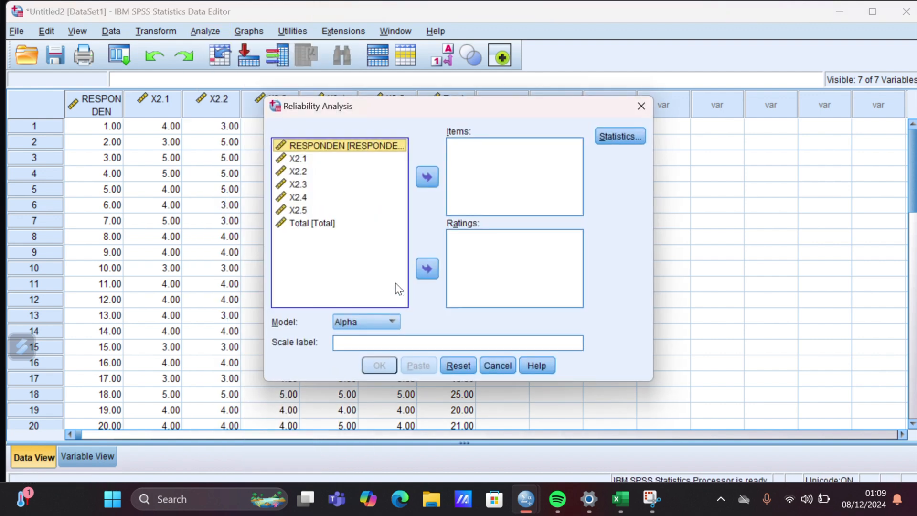
left_click(324, 160)
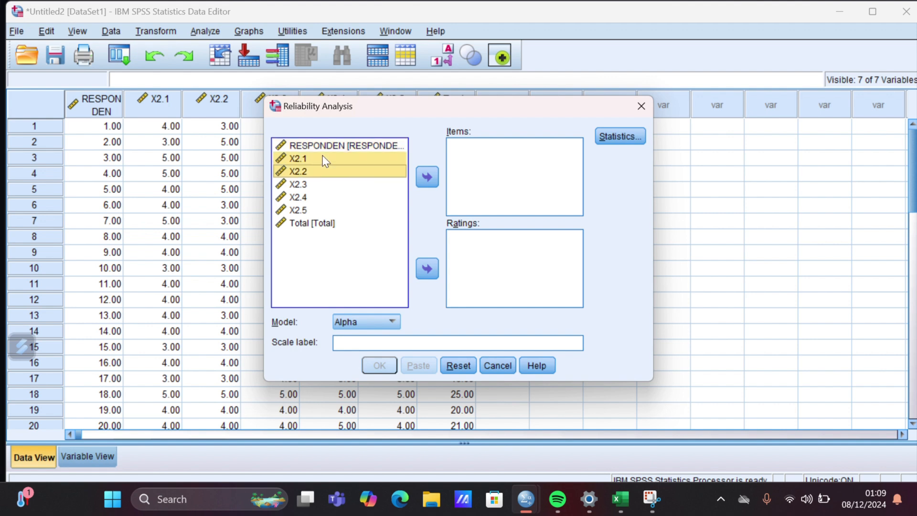
key("shift+Down")
key("shift+Down")
key("shift+Down")
key("shift+Down")
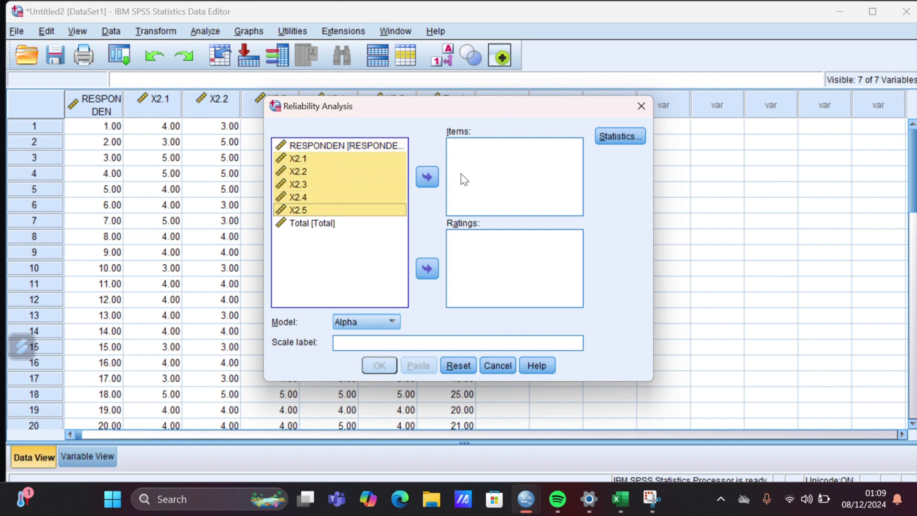
left_click(435, 176)
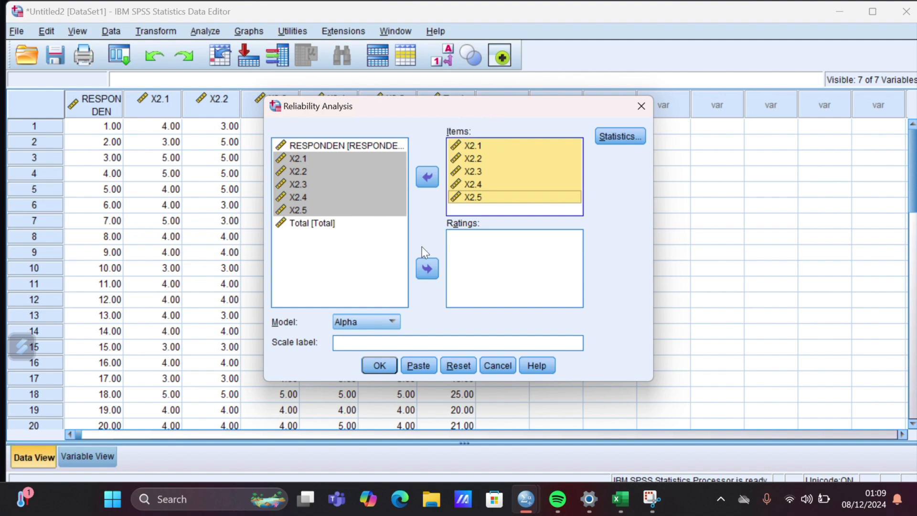
left_click(379, 365)
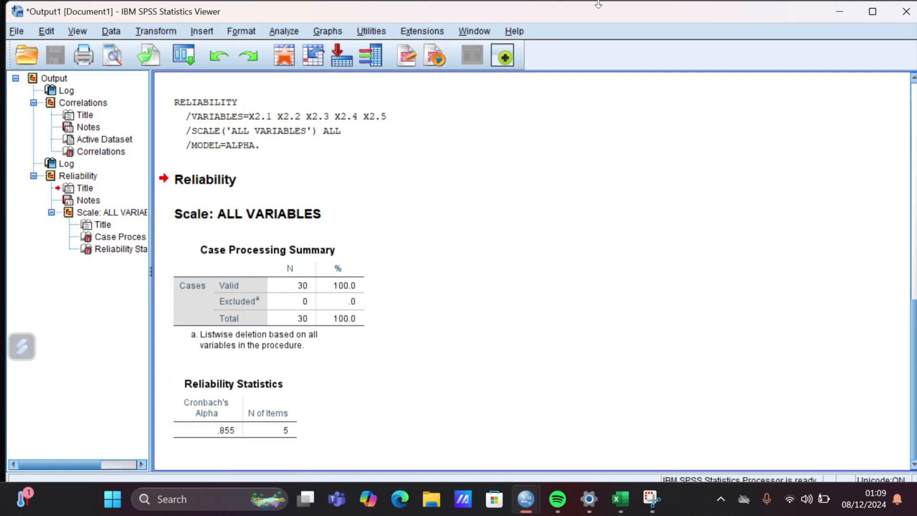
- Return to the data view, start an Explore analysis and add X2.1 through X2.5 to the dependent list
left_click(840, 12)
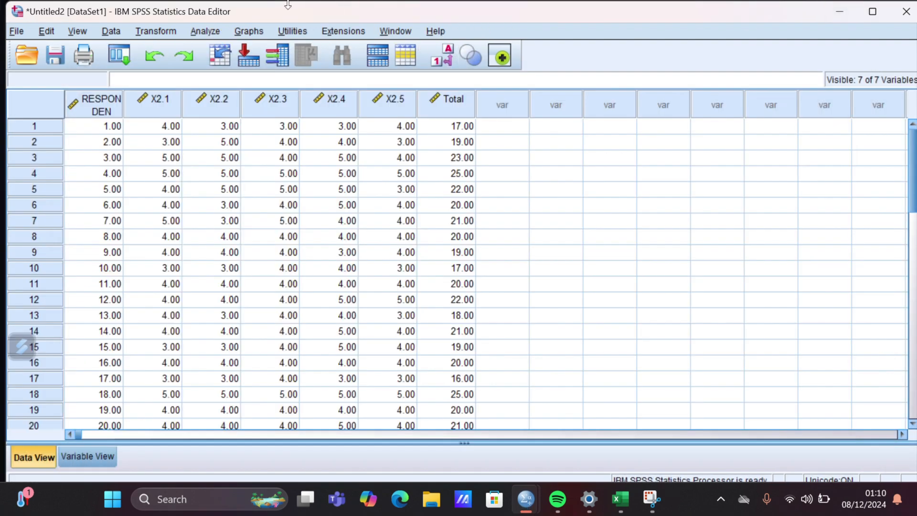
left_click(190, 32)
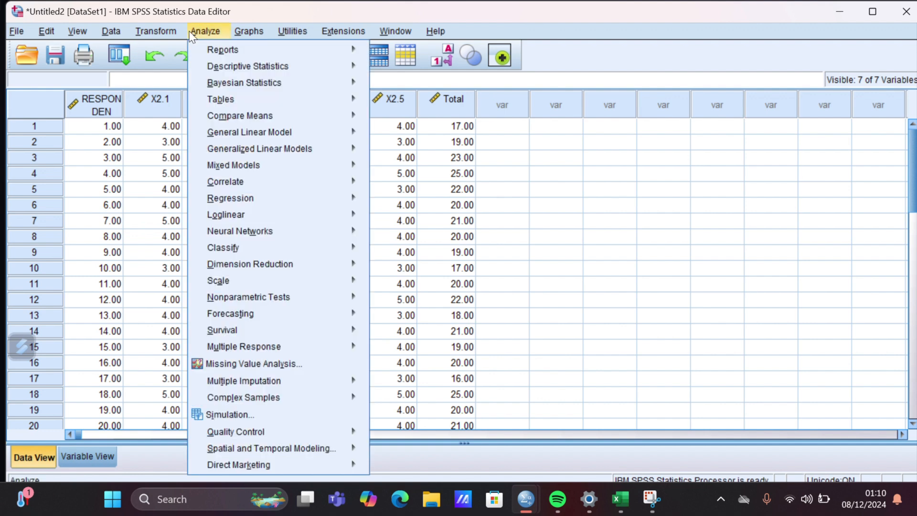
mouse_move(239, 72)
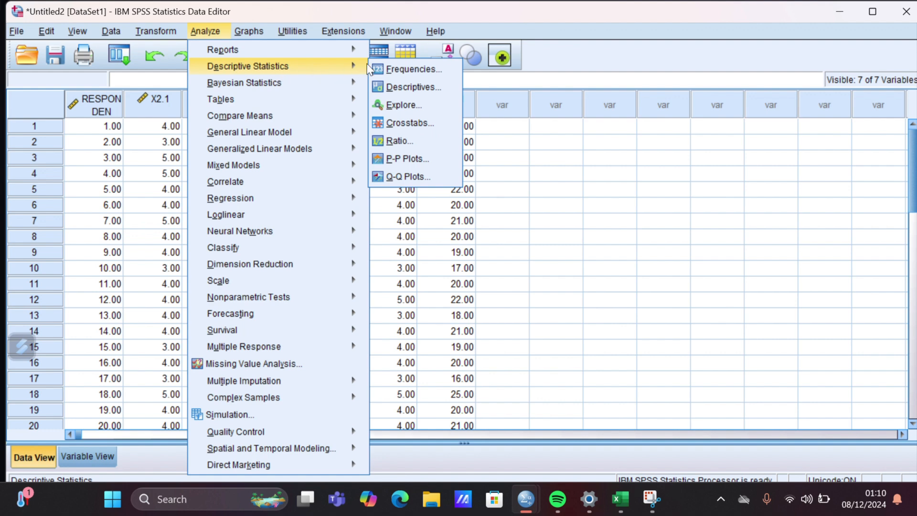
left_click(396, 106)
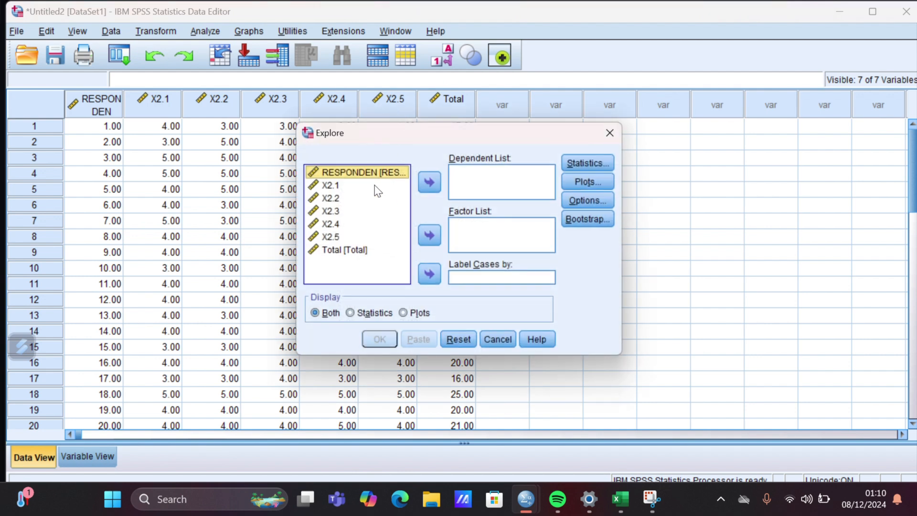
left_click(377, 190)
key("shift+Down")
key("shift+Down")
key("shift+Down")
key("shift+Down")
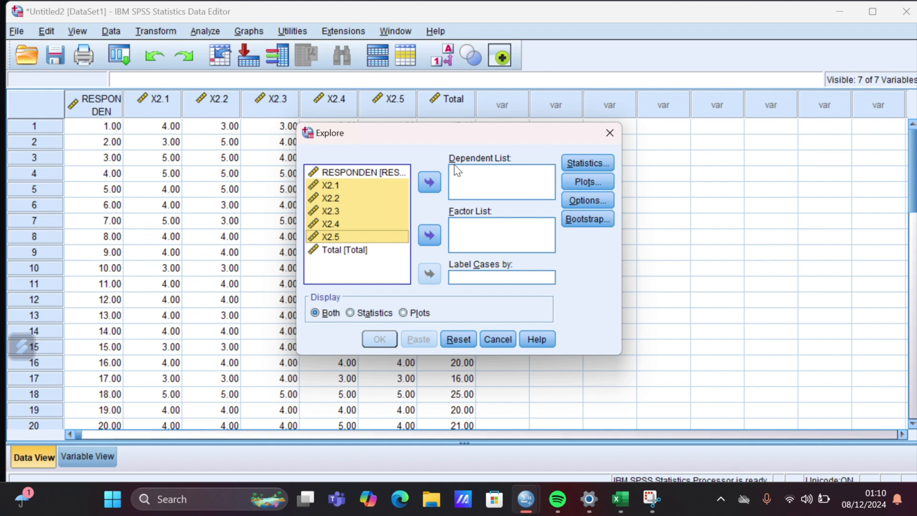
left_click(430, 189)
- Keep Descriptives with a 95% confidence interval, enable normality plots with tests, and run the Explore analysis
left_click(599, 161)
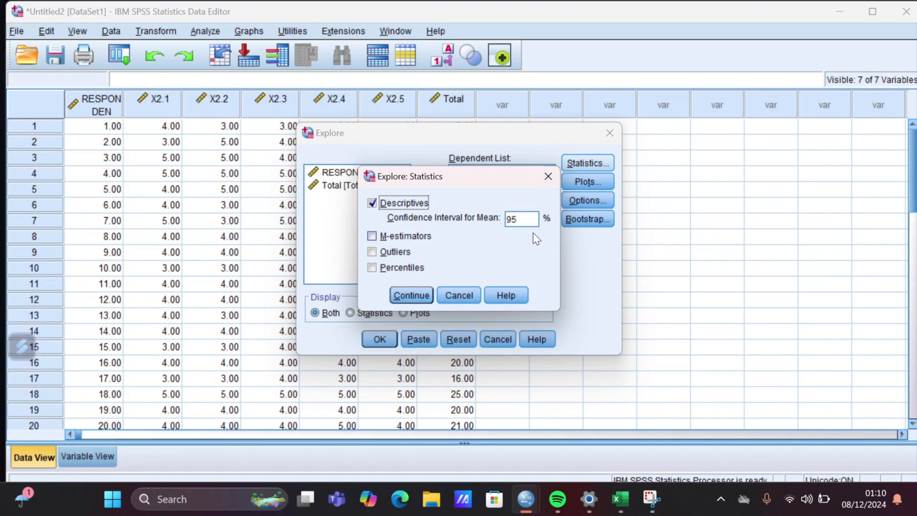
left_click(415, 299)
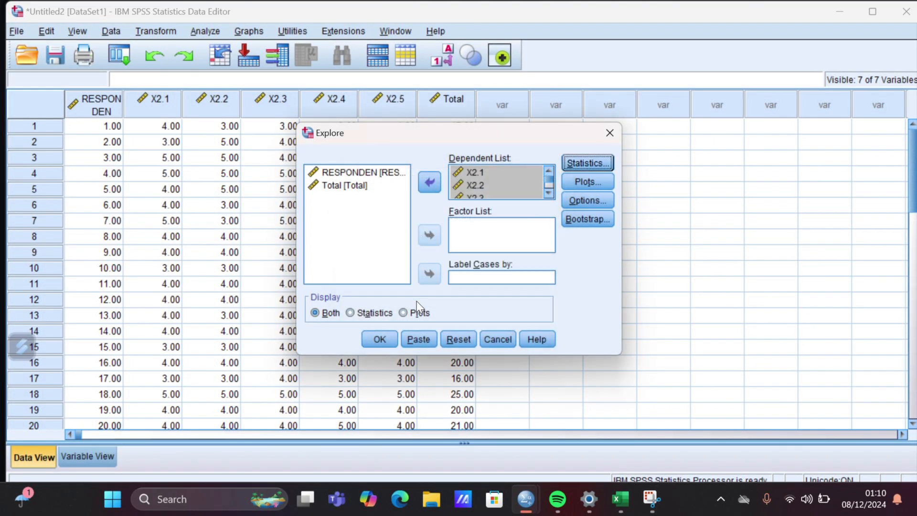
left_click(601, 178)
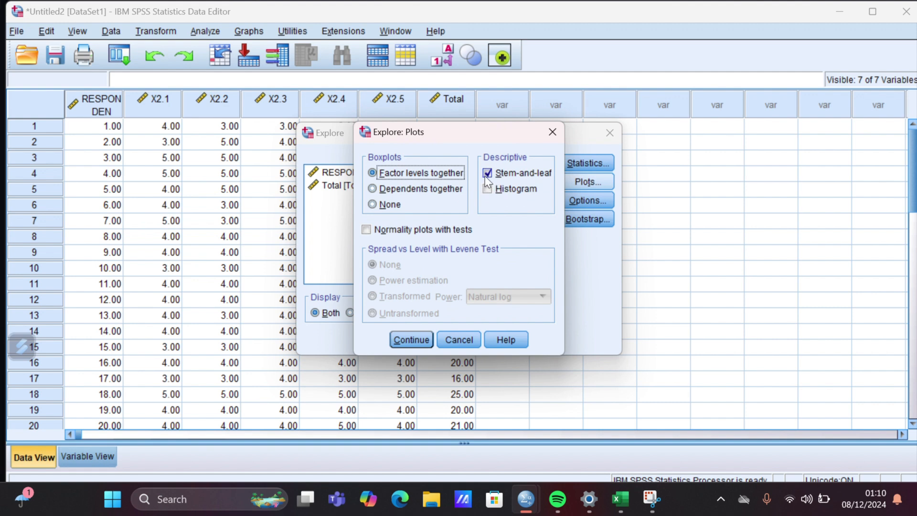
left_click(377, 231)
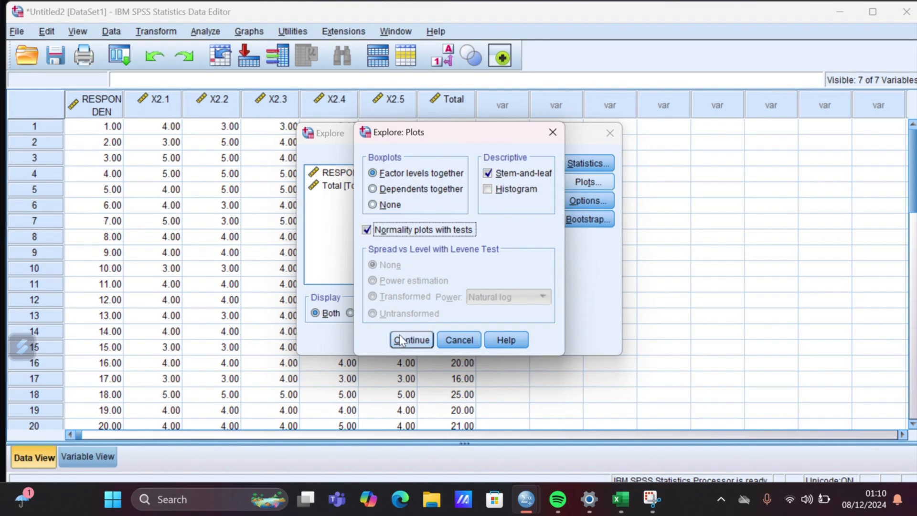
left_click(401, 339)
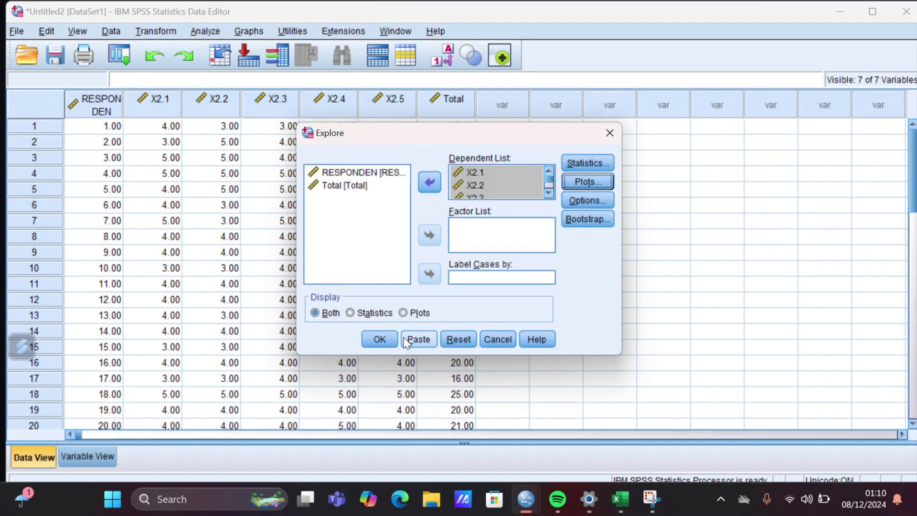
left_click(379, 339)
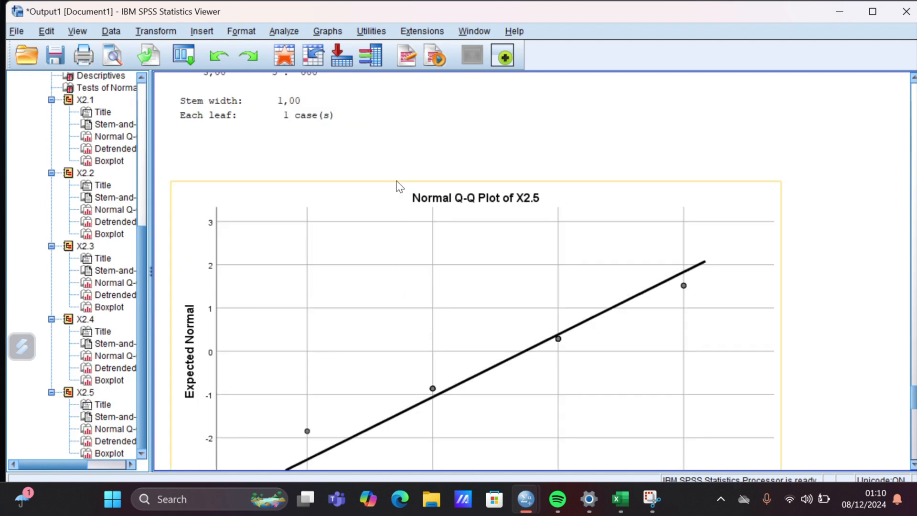
scroll(400, 162, "up", 15)
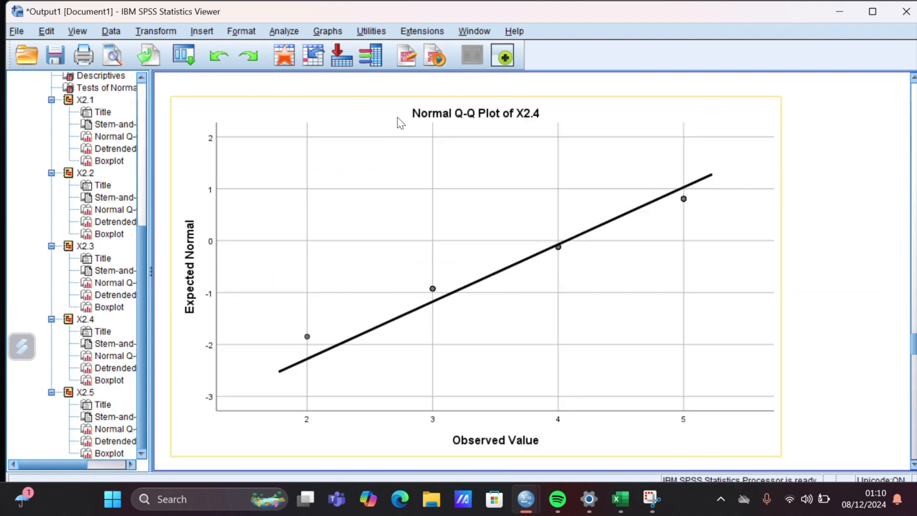
scroll(400, 123, "up", 15)
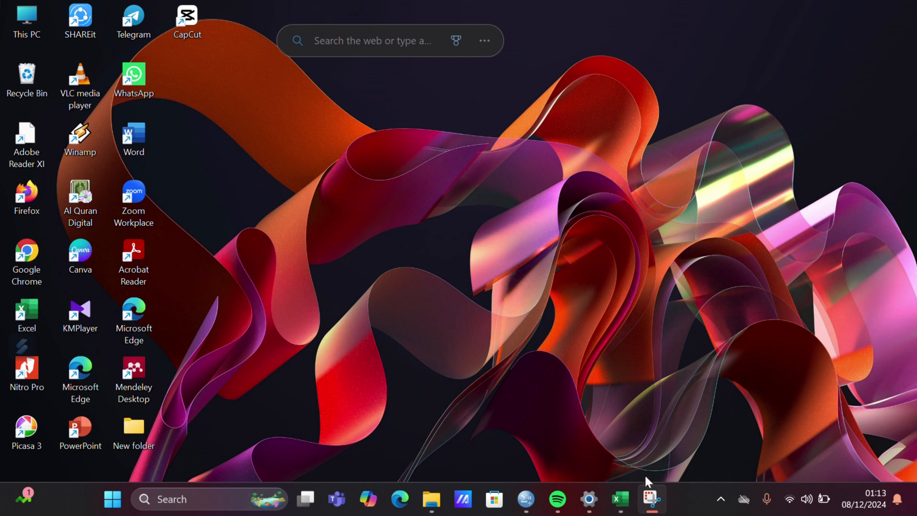
- Switch to the data_validitas_dan_realibilitas[1] workbook in Excel and open the Layananan sheet
left_click(626, 503)
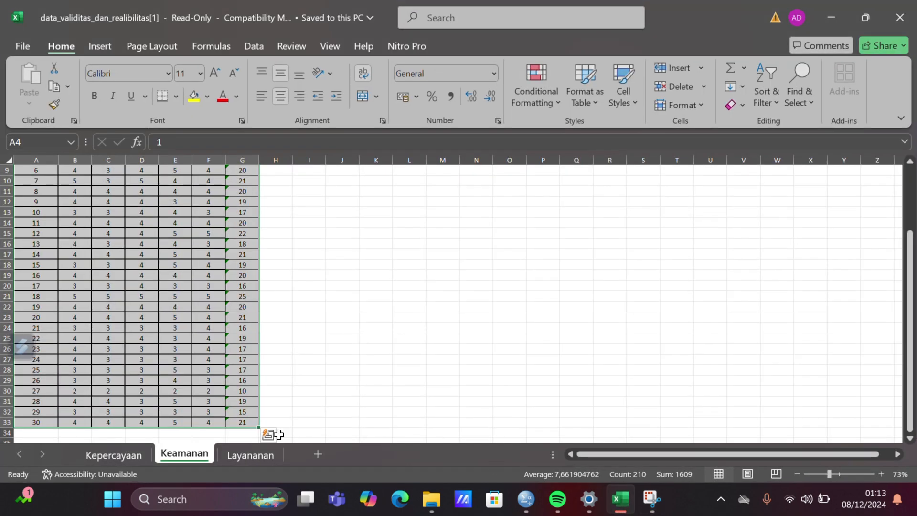
left_click(234, 458)
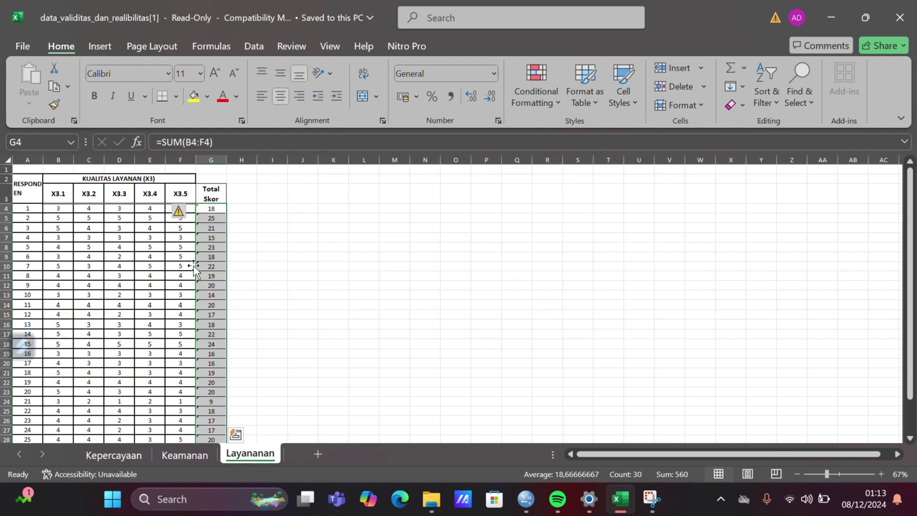
scroll(188, 267, "down", 1)
scroll(105, 215, "up", 1)
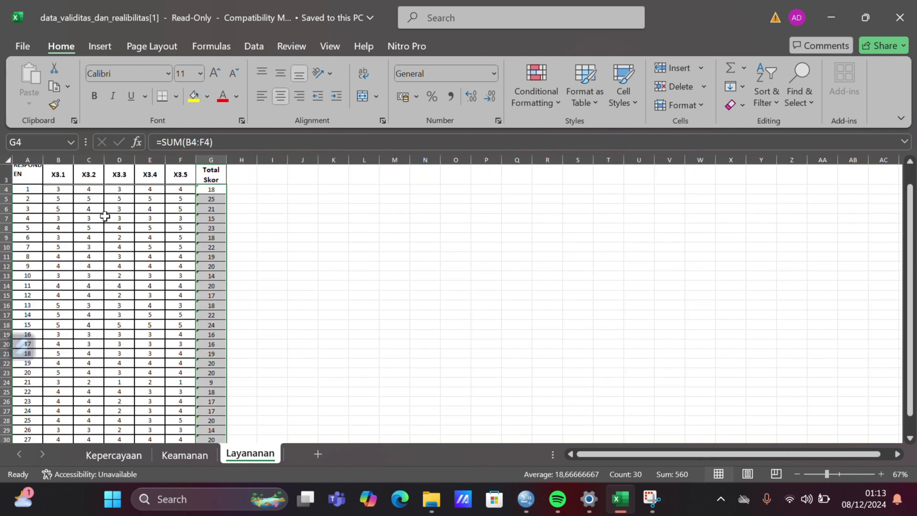
scroll(49, 196, "left", 3)
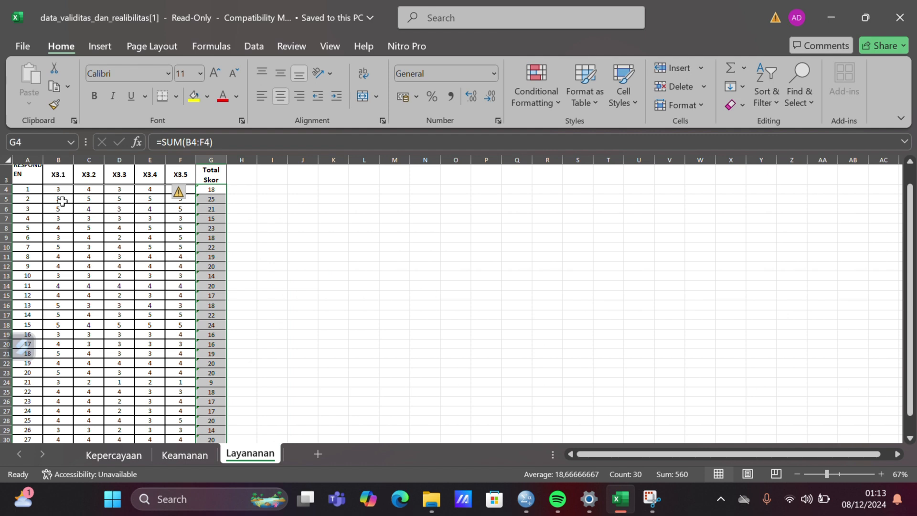
left_click(25, 190)
double_click(24, 190)
left_click_drag(24, 190, 125, 197)
left_click(266, 221)
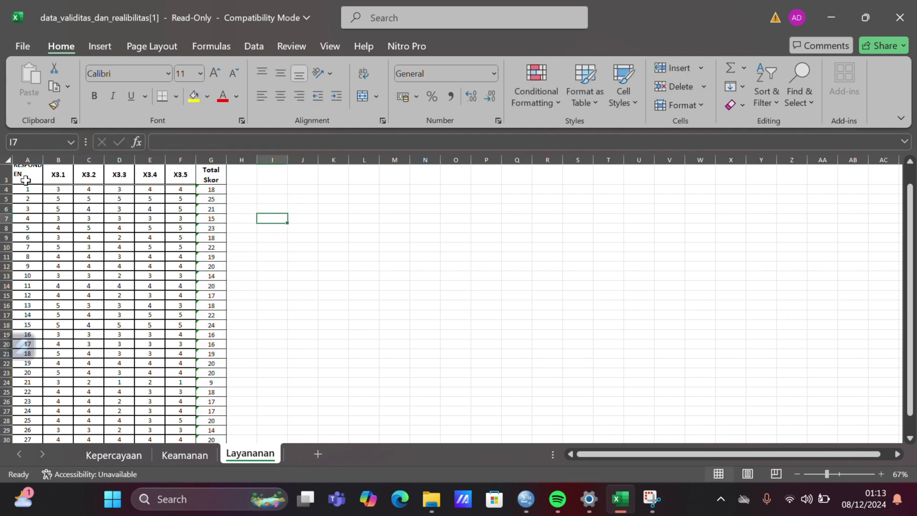
- Copy the respondent scores in A4:G33 and paste them into the empty SPSS data view, starting at the first cell
left_click_drag(29, 189, 212, 428)
key("ctrl+c")
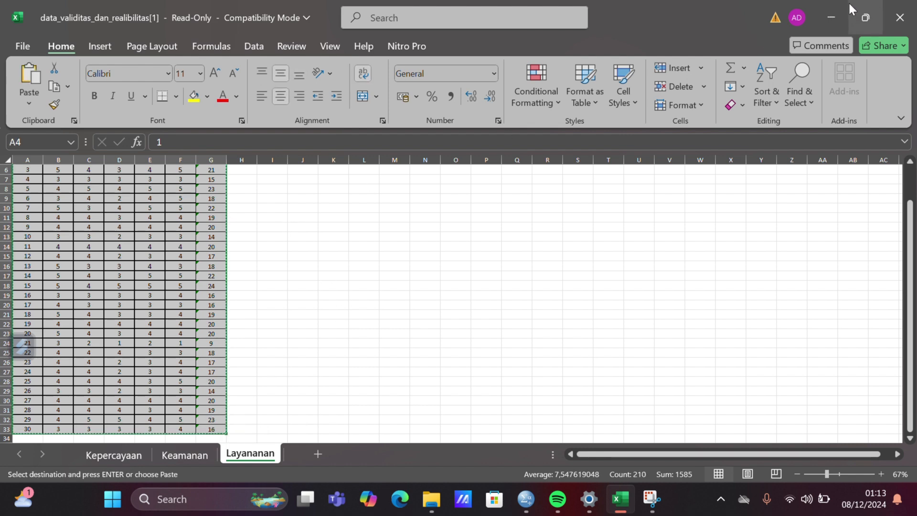
left_click(835, 5)
mouse_move(526, 499)
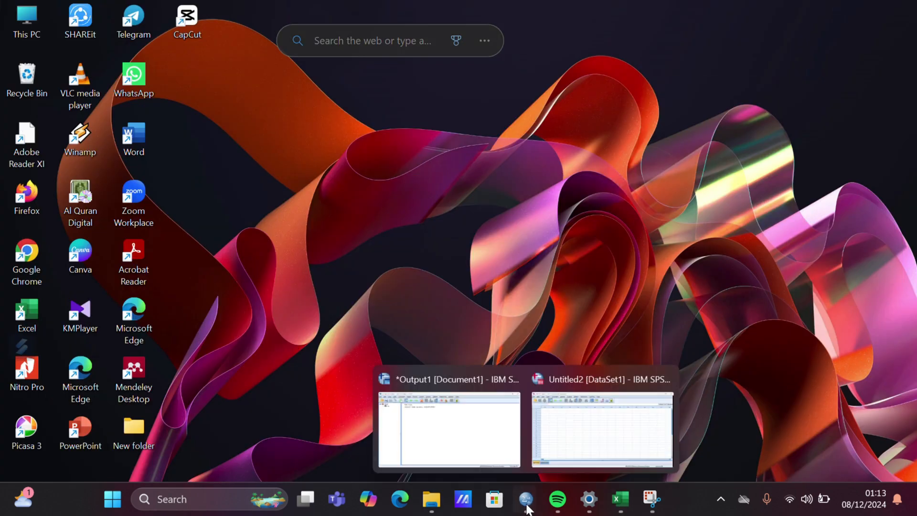
left_click(573, 449)
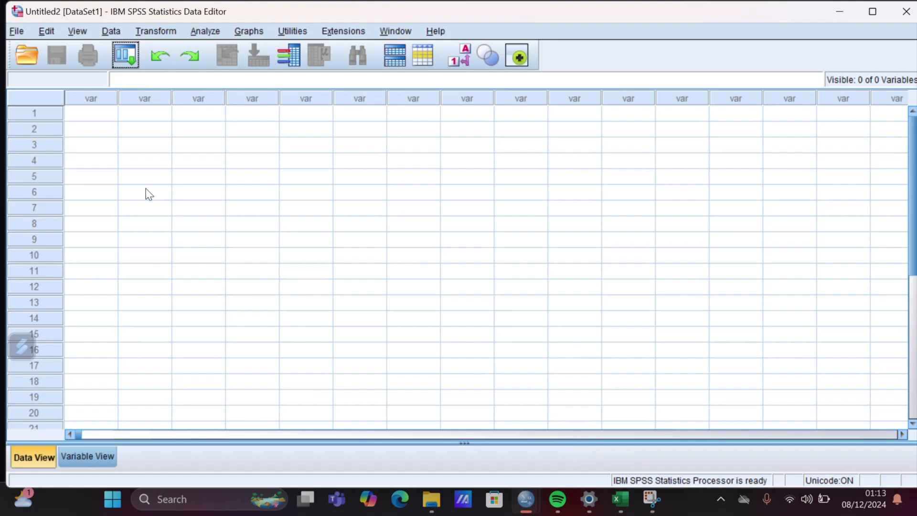
left_click(86, 118)
key("ctrl+v")
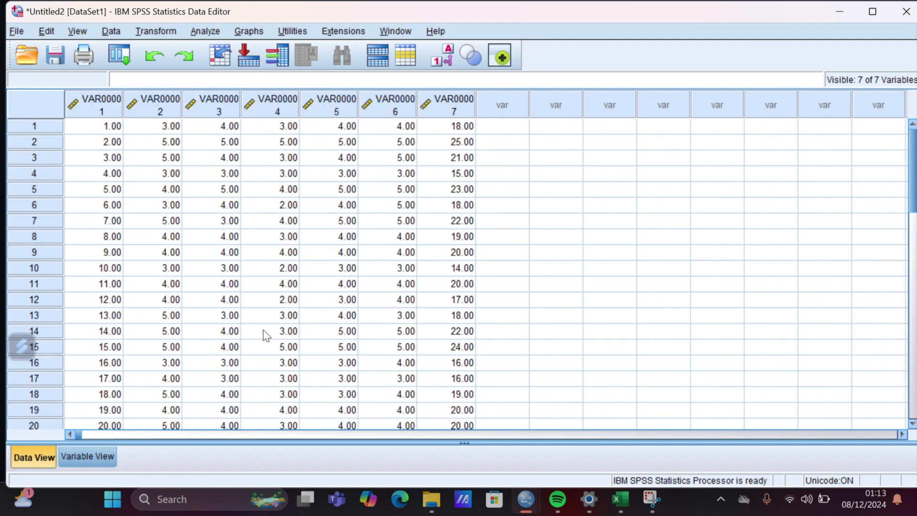
- Rename the first variable as RESPONDEN in the variable view and give it the label RESPONDEN
left_click(88, 459)
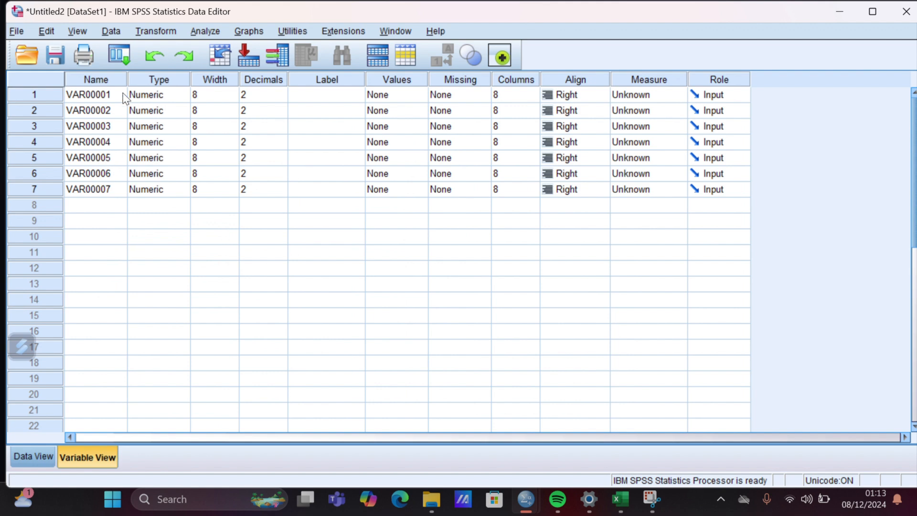
left_click(110, 98)
type("RESO")
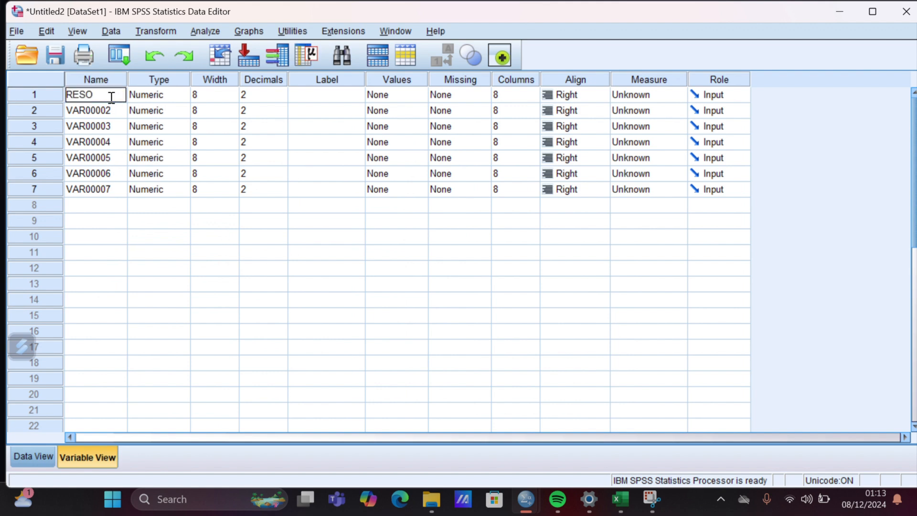
key("BackSpace")
type("PONDEN")
left_click(317, 100)
type("ER")
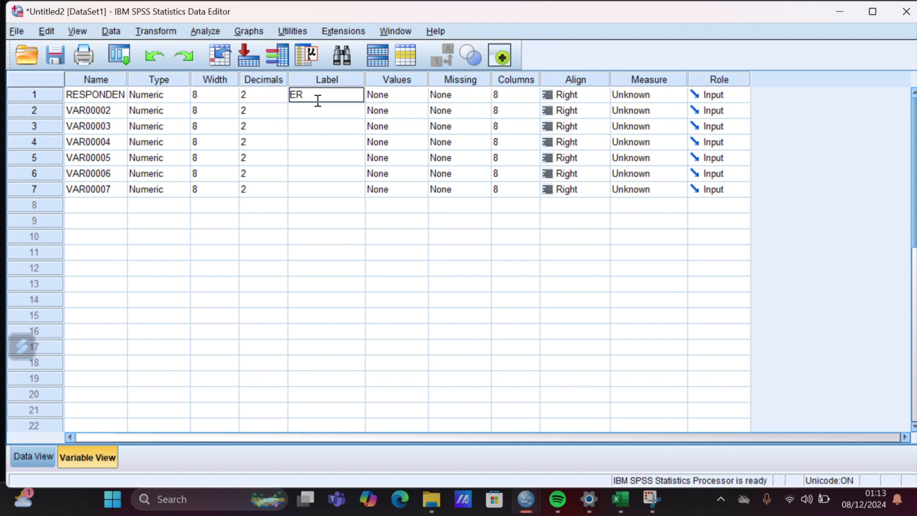
key("BackSpace")
key("BackSpace")
type("RESPONDEN")
- Rename the second to sixth variables as X3.1, X3.2, X3.3, X3.4 and X3.5
type("X3.1")
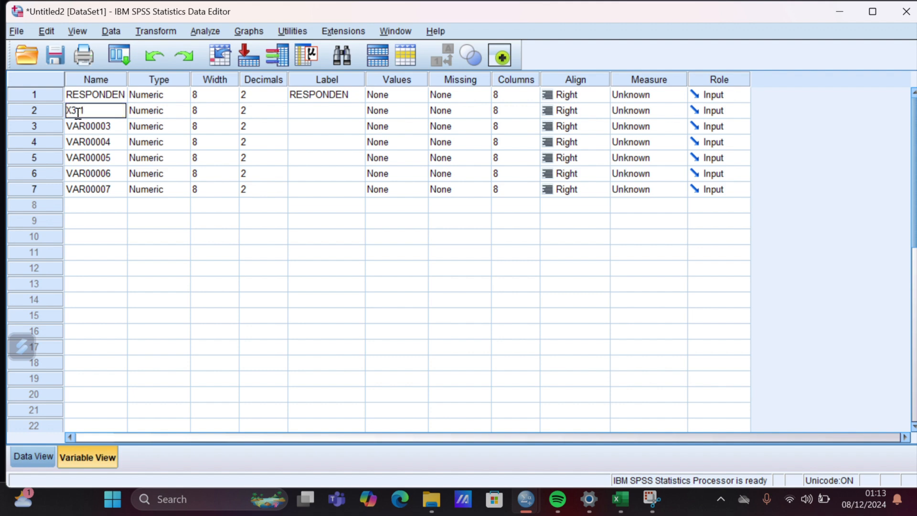
key("Return")
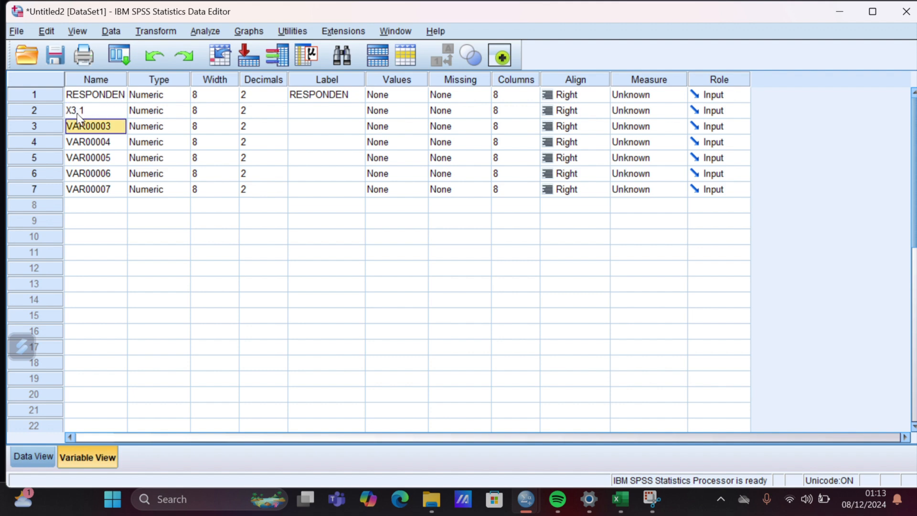
type("X3.2")
key("Return")
type("X3.3")
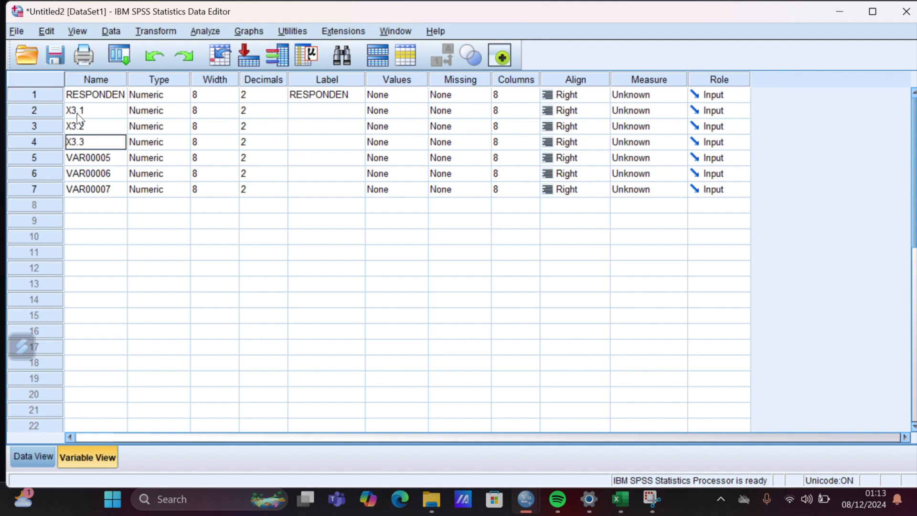
key("Return")
type("X3.4")
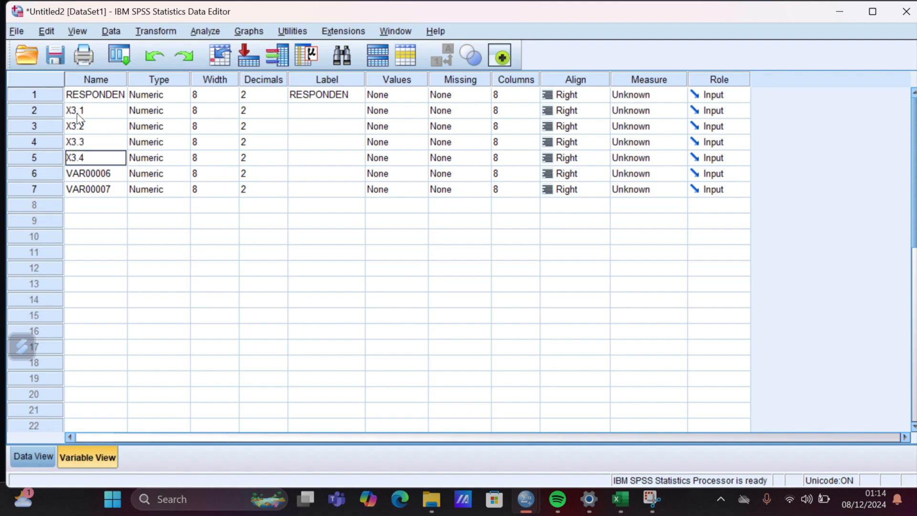
key("Return")
type("X3.5")
key("Return")
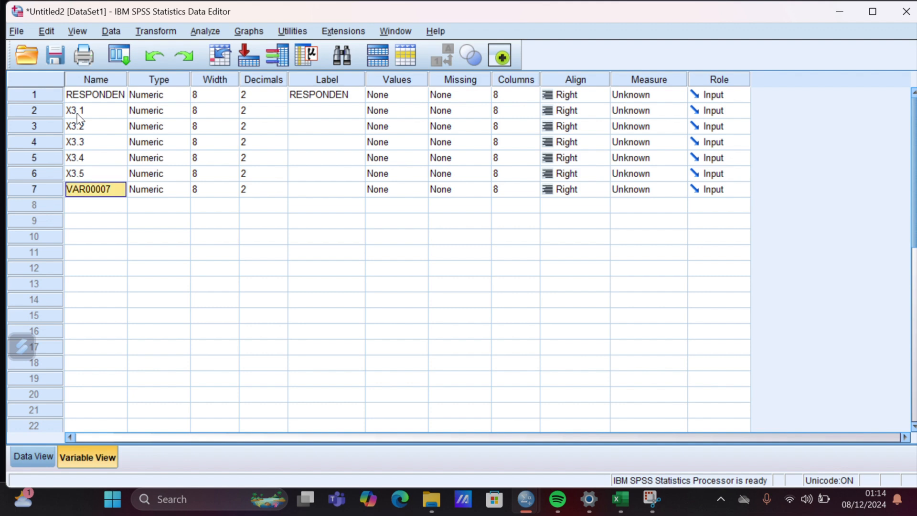
- Rename the seventh variable as Total and give it the label Total
type("Total")
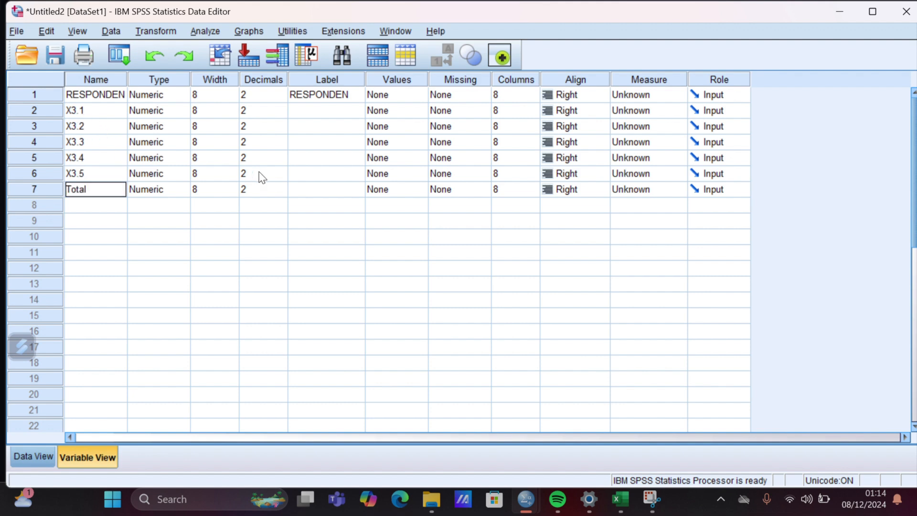
left_click(292, 191)
type("To")
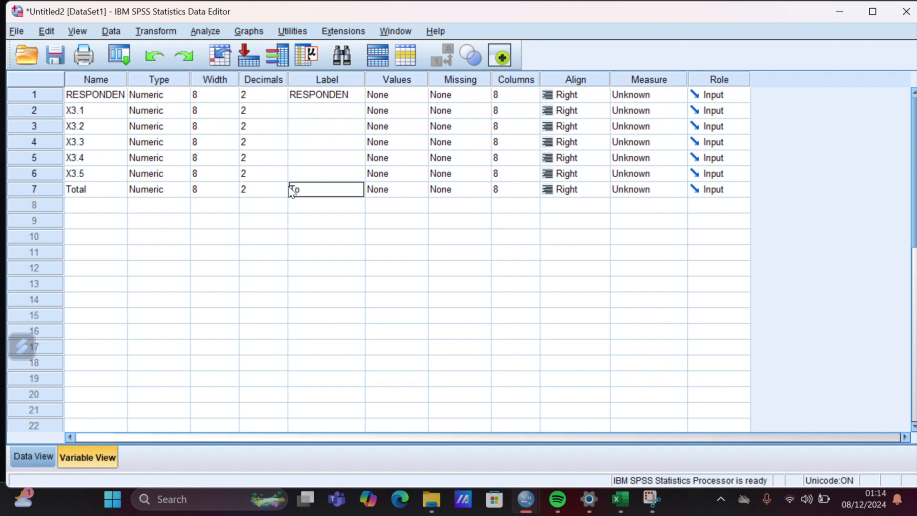
type("tal")
- Set the measurement level of all seven variables, from RESPONDEN to Total, to Scale
left_click(638, 94)
left_click(655, 123)
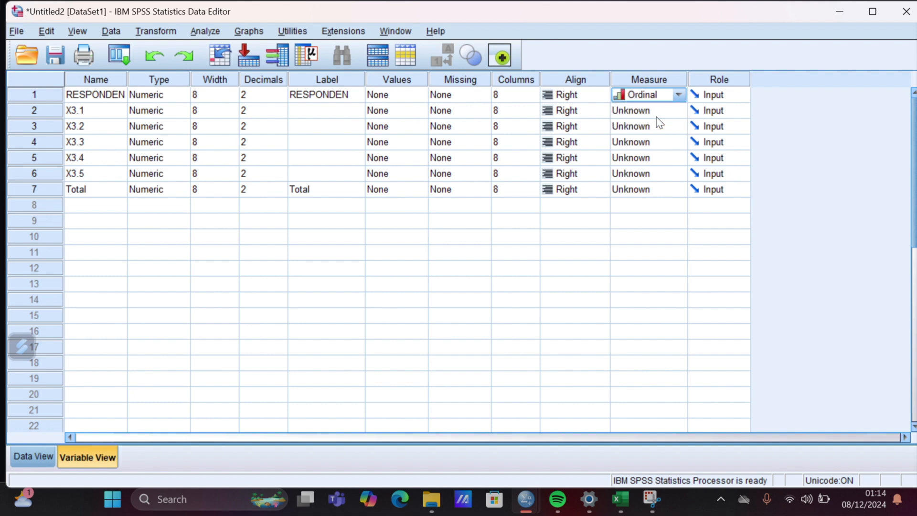
left_click(659, 94)
left_click(653, 110)
left_click(652, 110)
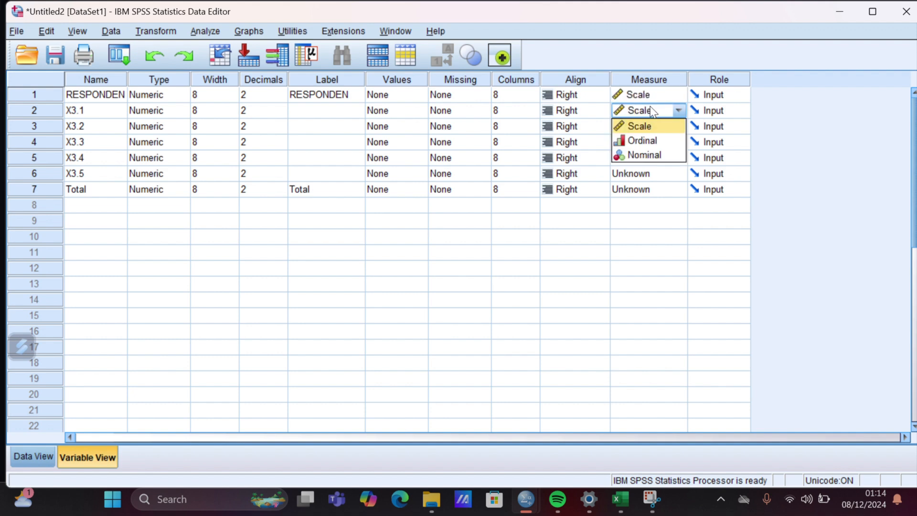
left_click(653, 127)
left_click(653, 126)
left_click(653, 141)
left_click(655, 143)
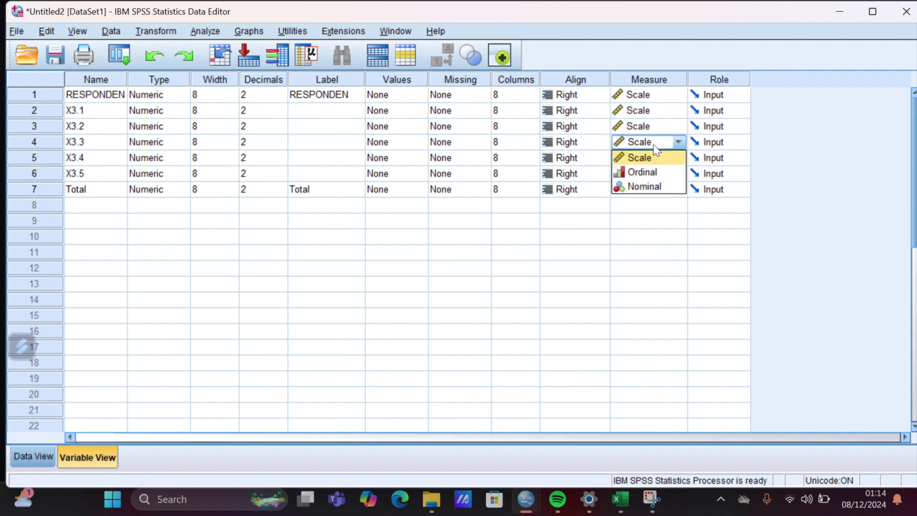
left_click(656, 158)
left_click(658, 161)
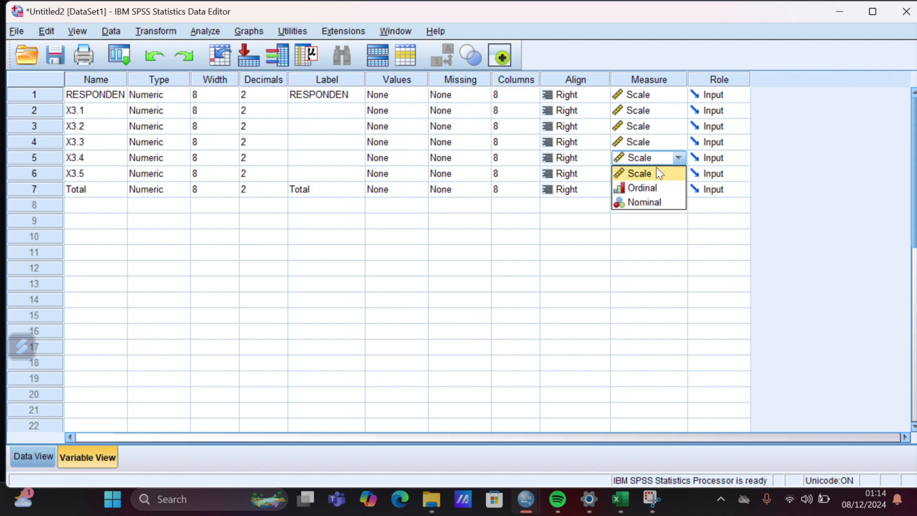
left_click(658, 172)
left_click(658, 189)
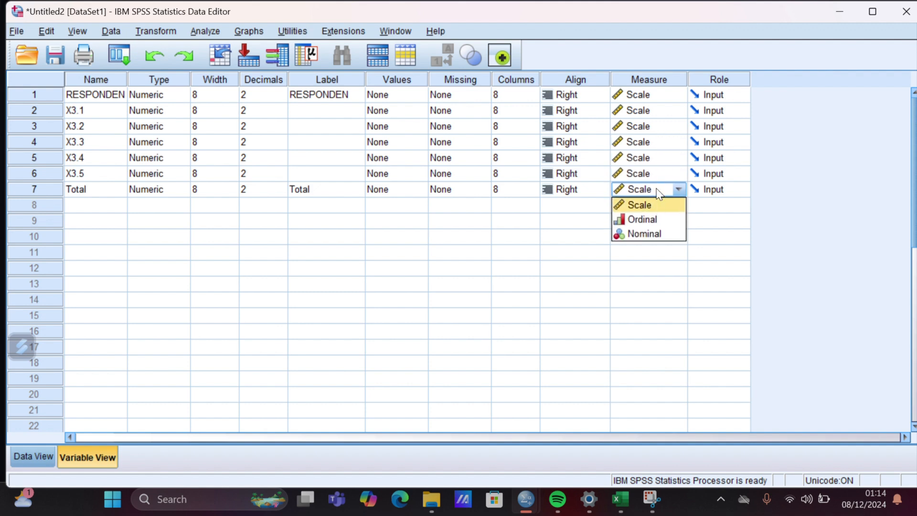
left_click(657, 206)
left_click(392, 330)
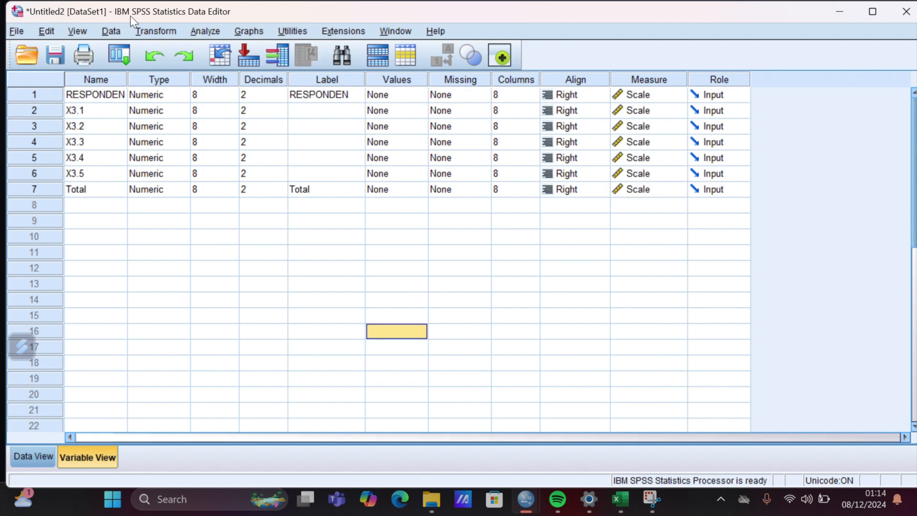
- Run a two-tailed Pearson bivariate correlation on X3.1 to X3.5 and Total, flagging significant correlations, and view the correlation table
left_click(50, 455)
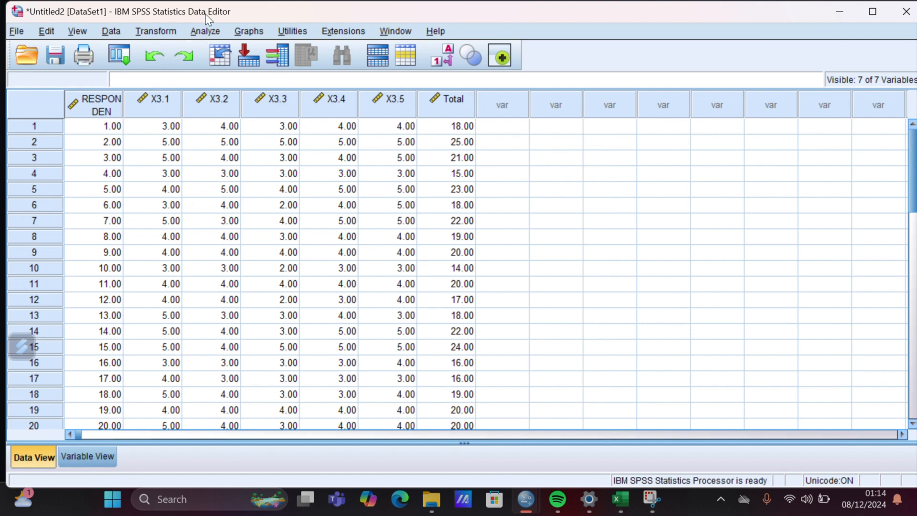
left_click(197, 31)
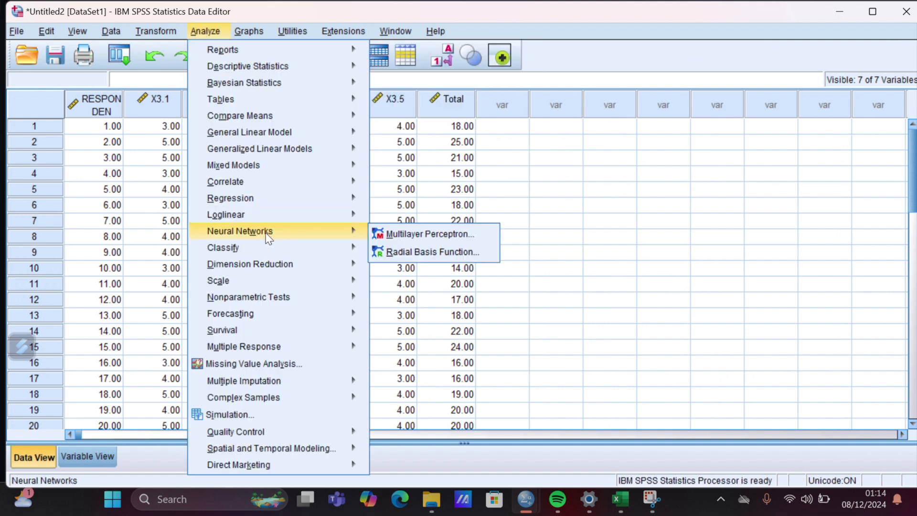
mouse_move(267, 179)
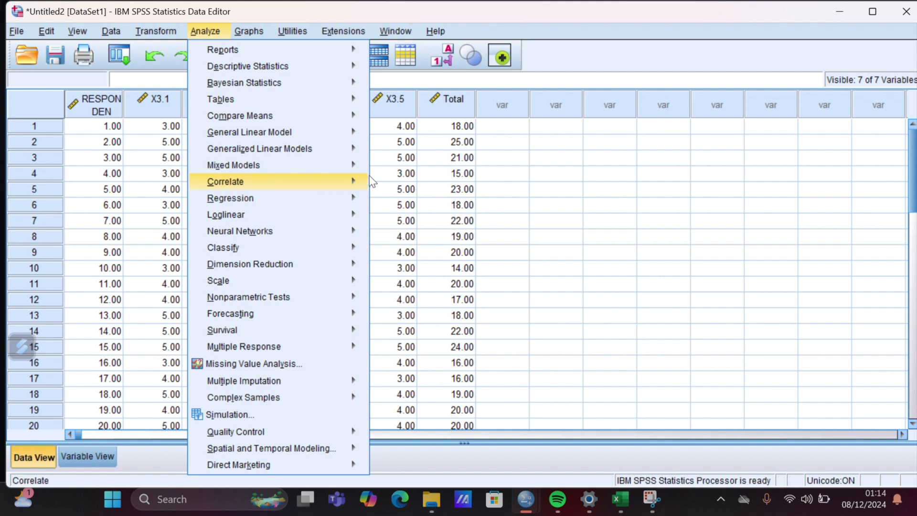
left_click(377, 183)
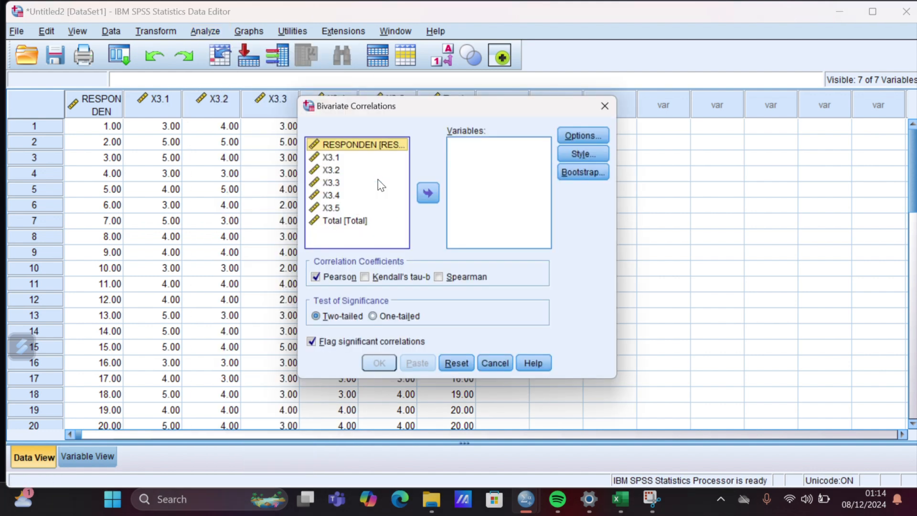
left_click(354, 160)
key("shift+Down")
key("shift+Down")
key("shift+Down")
key("shift+Down")
key("shift+Down")
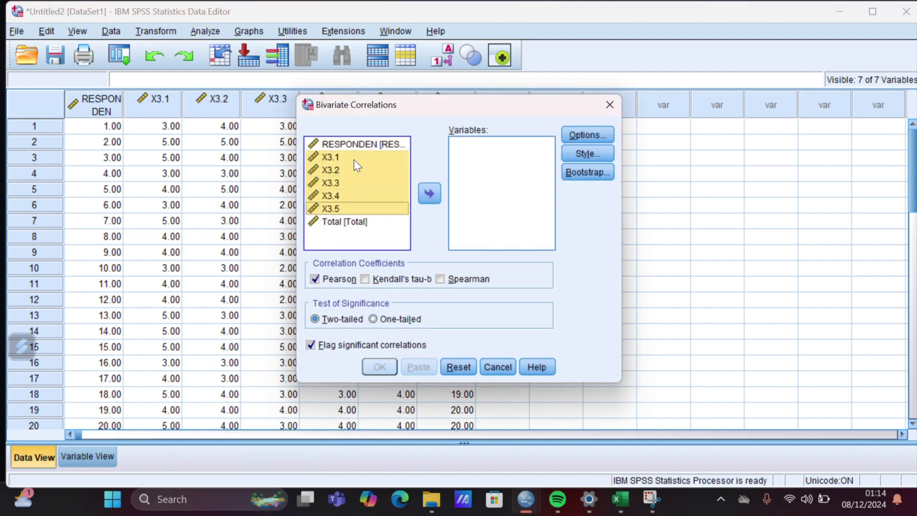
left_click(430, 195)
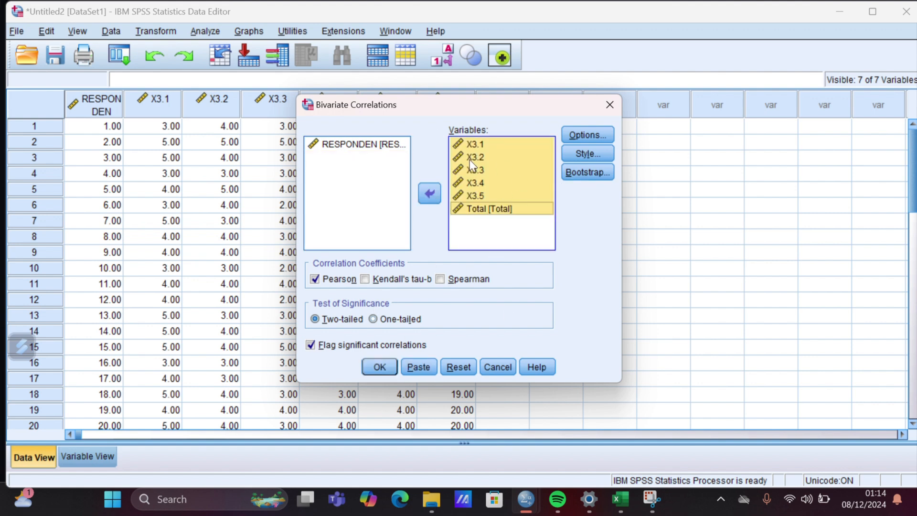
left_click(378, 370)
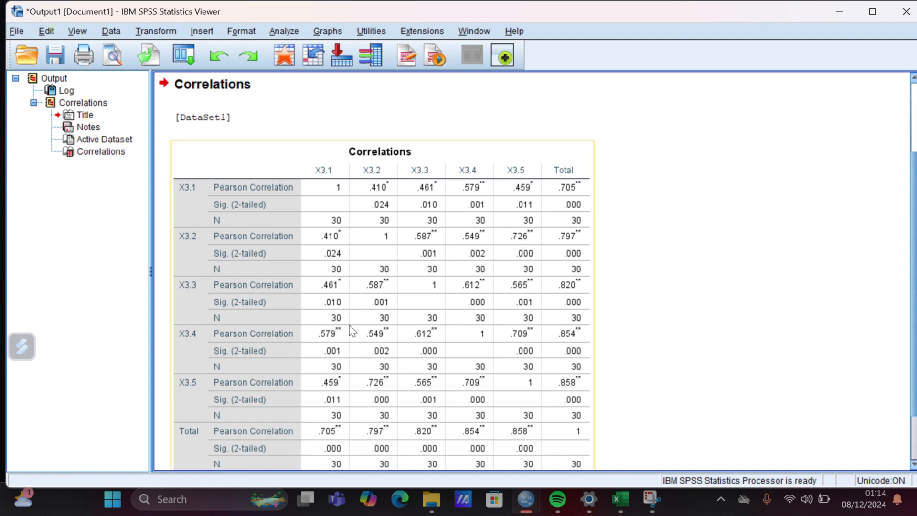
scroll(350, 329, "down", 3)
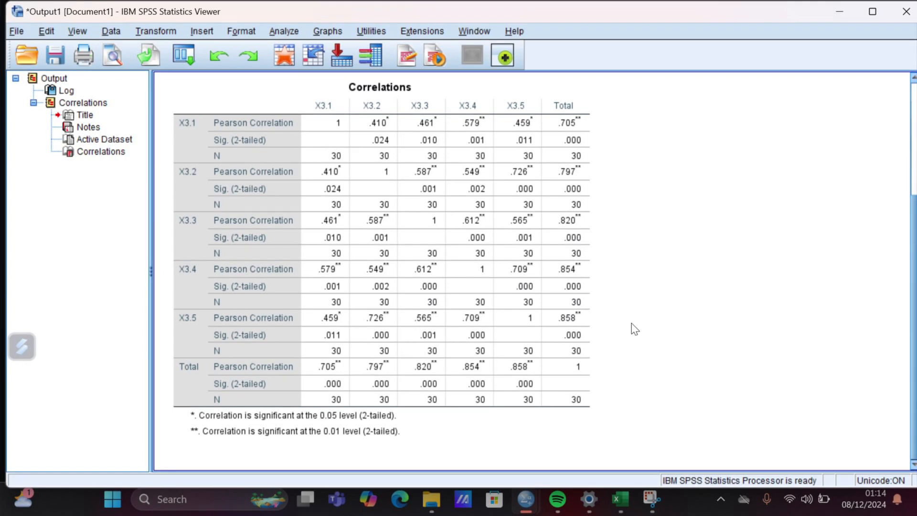
- Return to the data editor and run a reliability analysis with the Alpha model on items X3.1 to X3.5
left_click(841, 13)
left_click(205, 31)
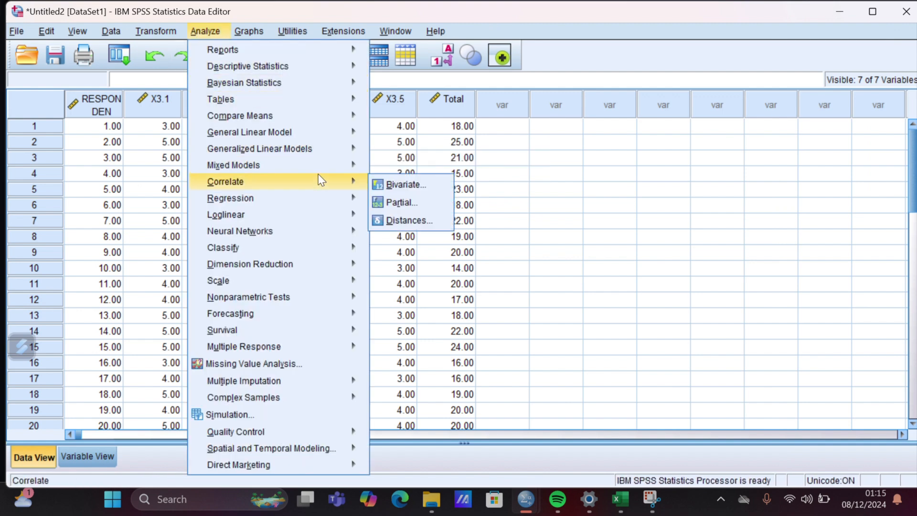
mouse_move(319, 283)
left_click(397, 281)
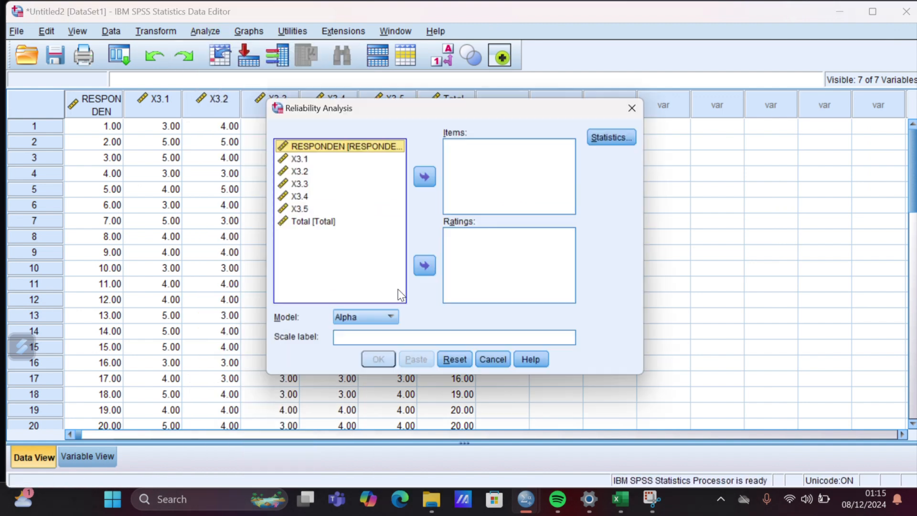
left_click(320, 171)
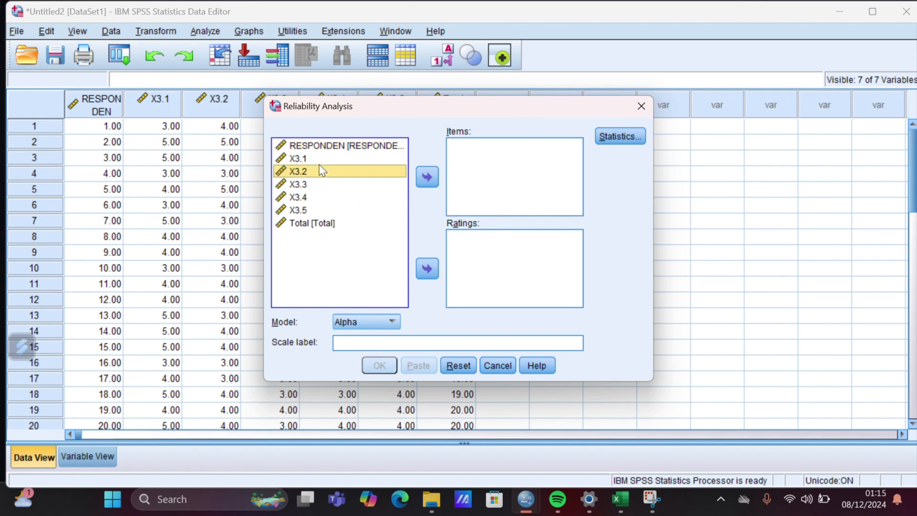
left_click(323, 158)
key("shift+Down")
key("shift+Down")
key("shift+Down")
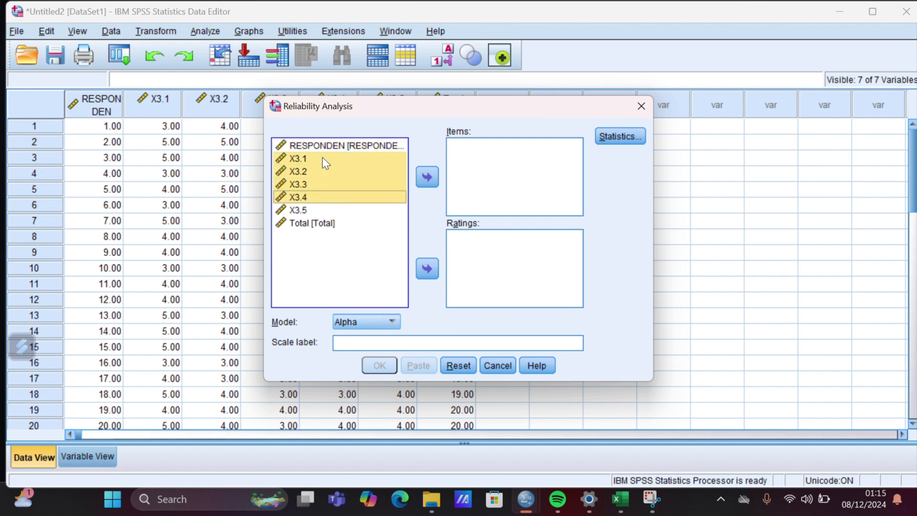
key("shift+Down")
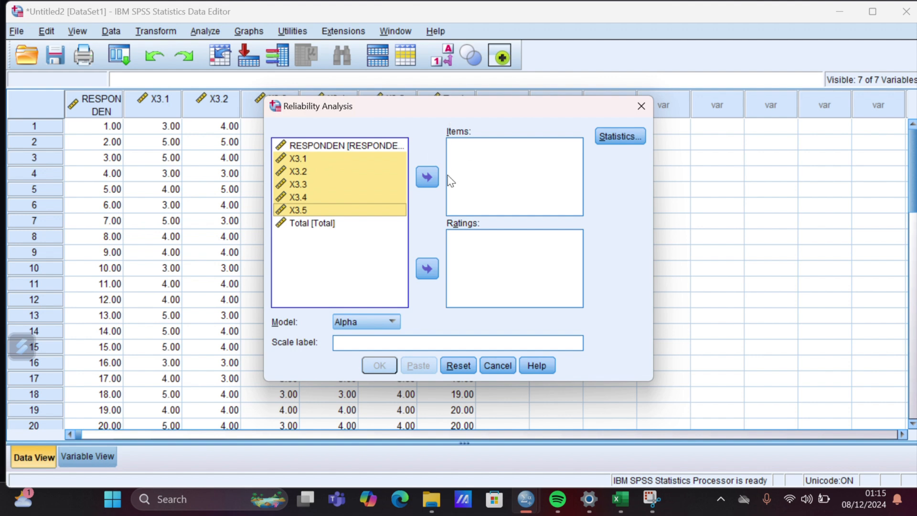
left_click(426, 176)
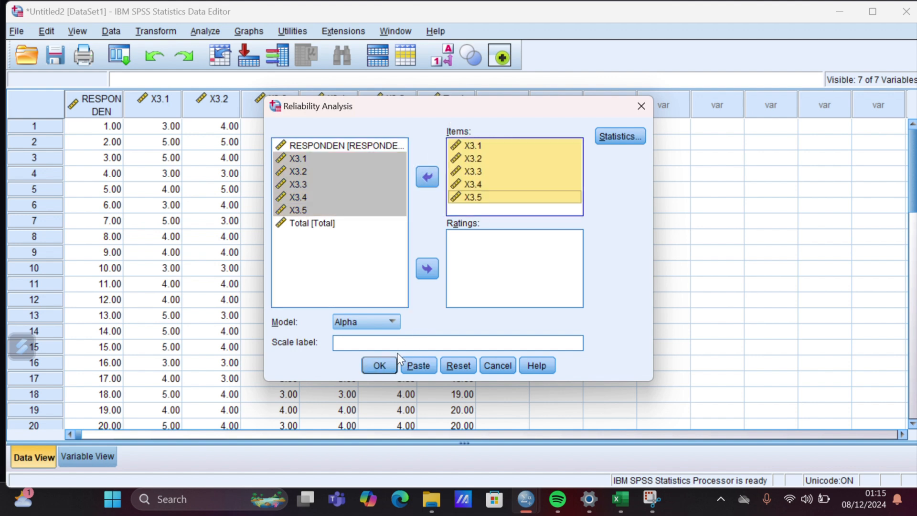
left_click(382, 363)
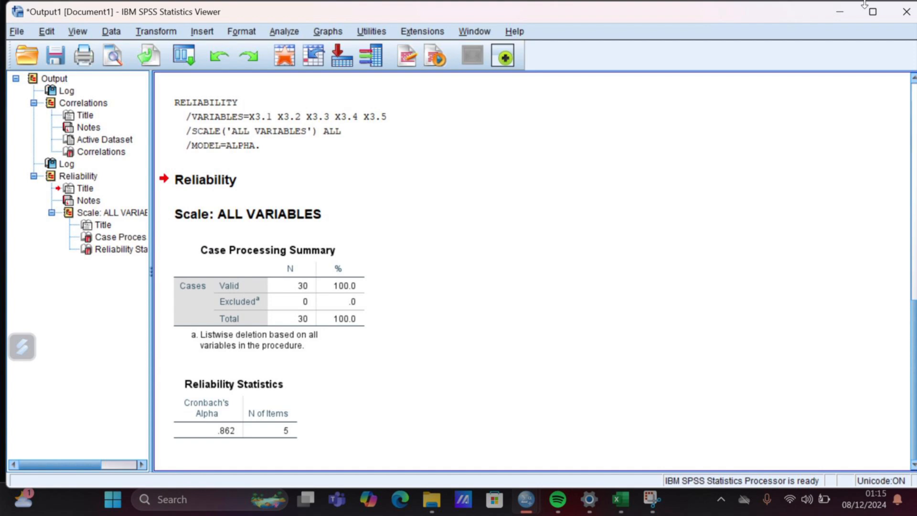
- Return to the data editor and set up an Explore analysis with X3.1 to X3.5 as the dependent variables
left_click(839, 11)
left_click(213, 33)
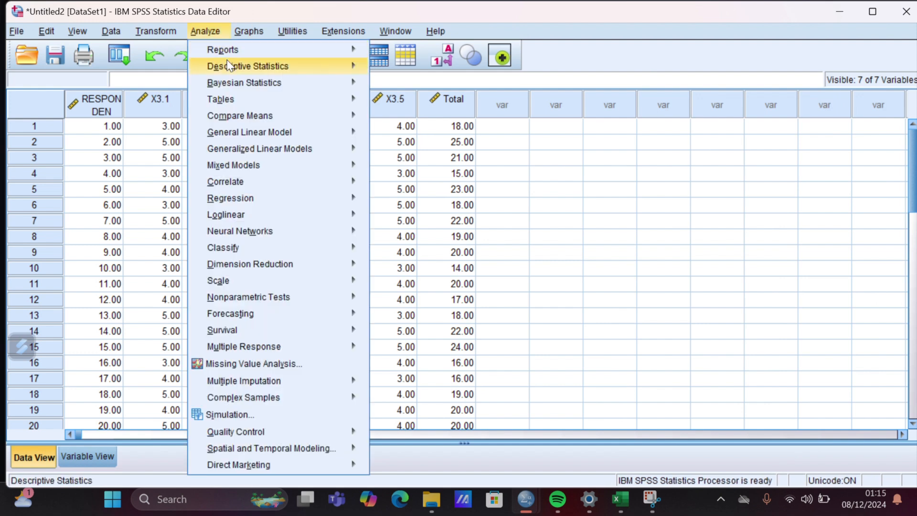
mouse_move(246, 69)
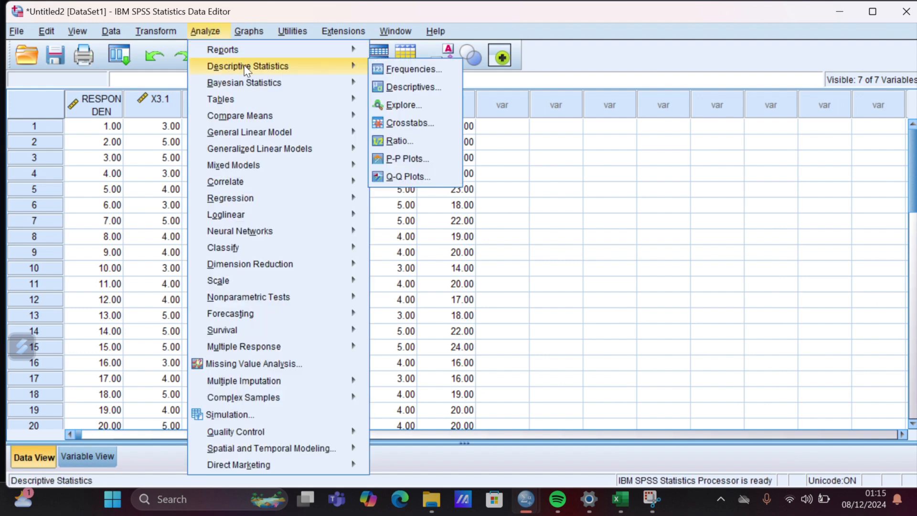
left_click(414, 106)
left_click(372, 184)
key("shift+Down")
key("shift+Down")
key("shift+Down")
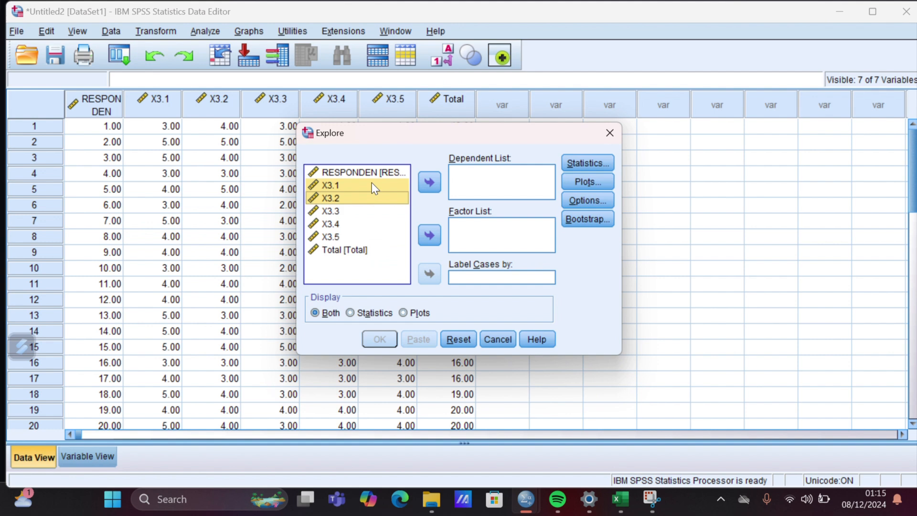
key("shift+Down")
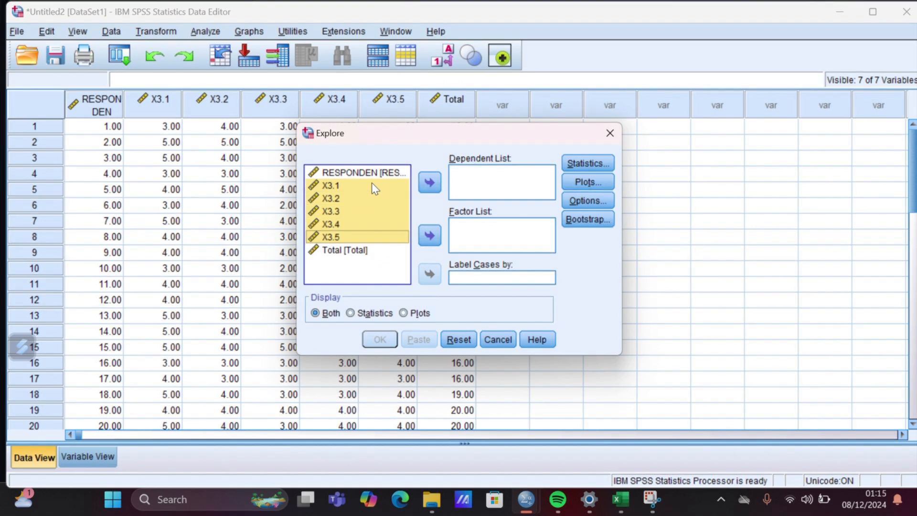
left_click(428, 187)
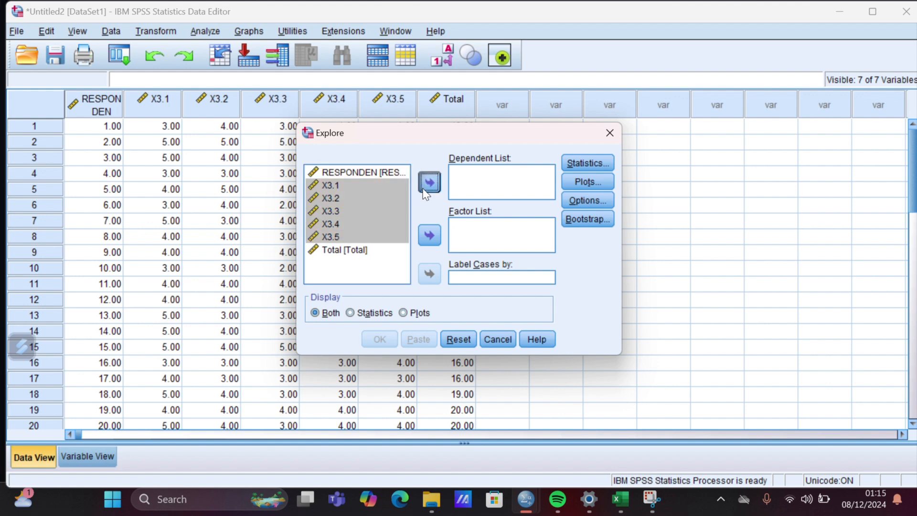
- Keep descriptives with a 95% confidence interval for the mean and enable normality plots with tests for the Explore analysis
left_click(587, 161)
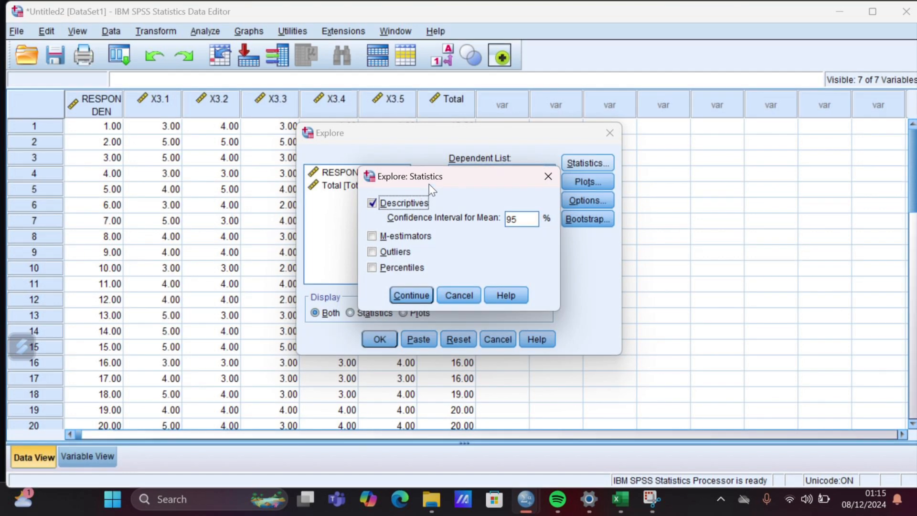
left_click(407, 297)
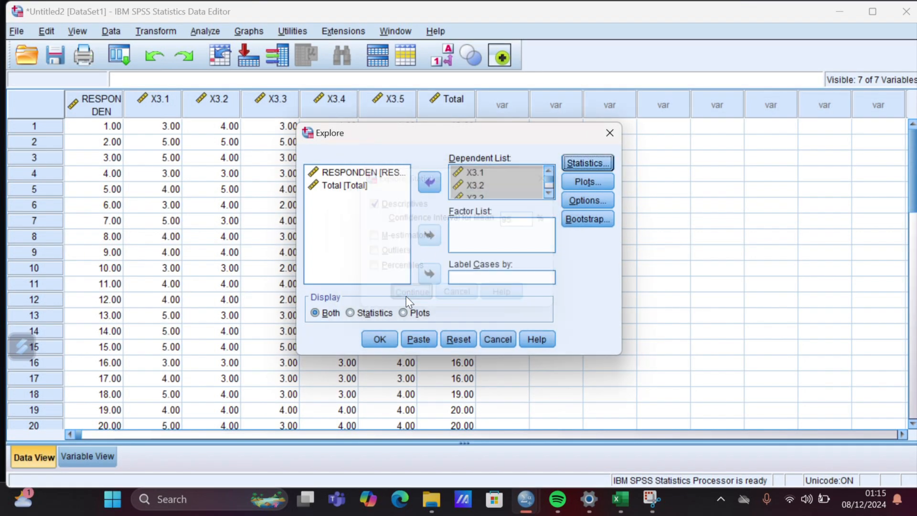
left_click(590, 184)
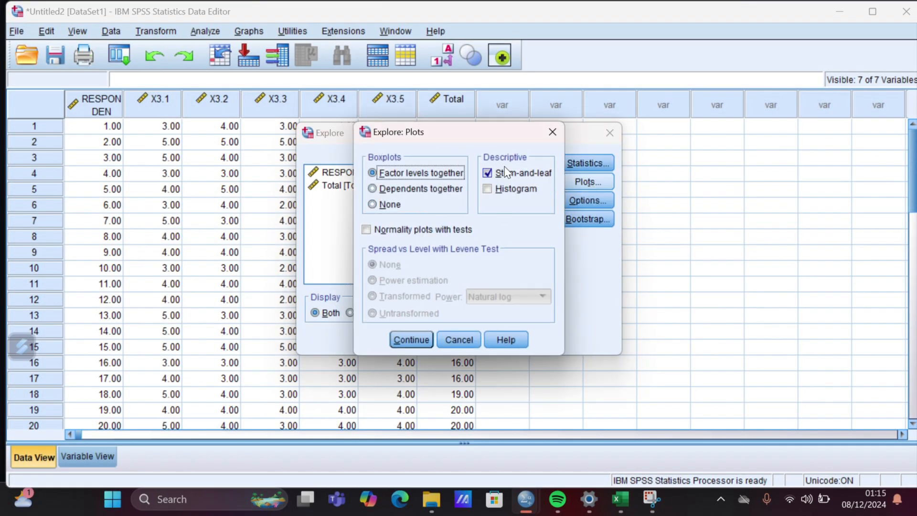
left_click(402, 231)
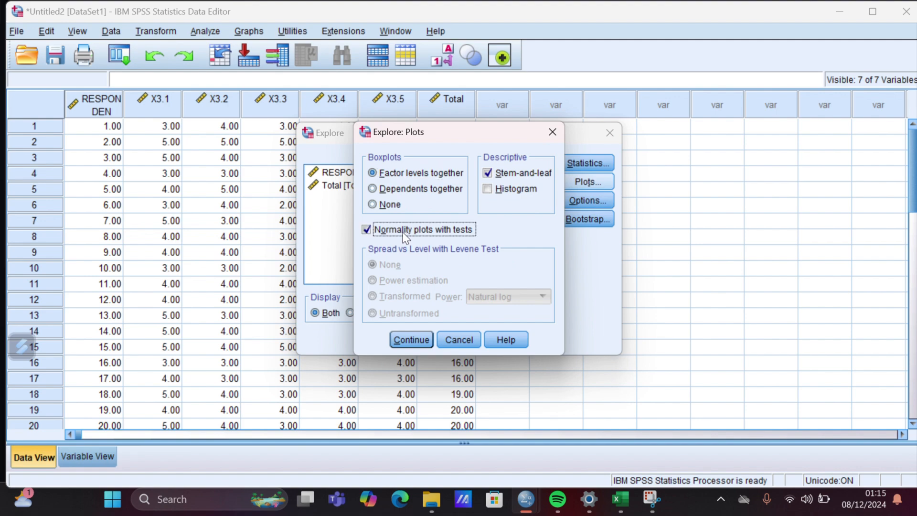
left_click(417, 337)
- Run the Explore analysis on X3.1 to X3.5 and view the Tests of Normality table in the output
left_click(385, 346)
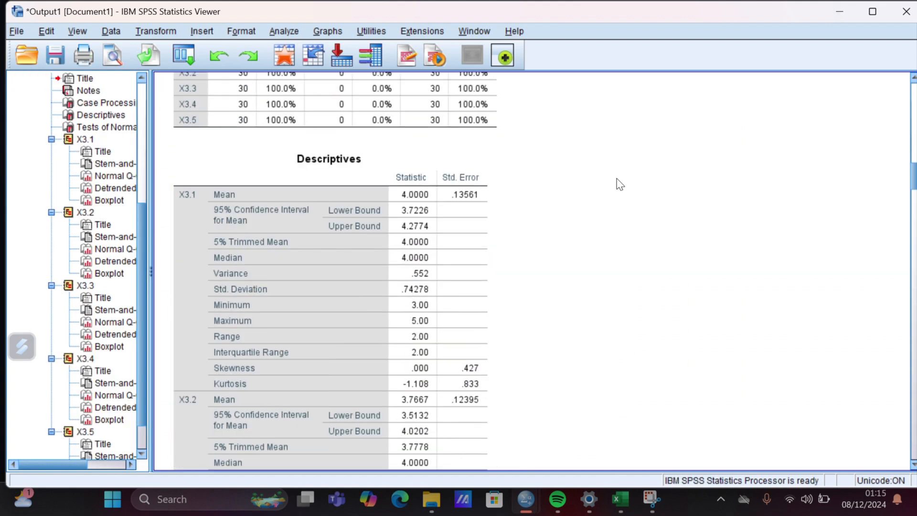
scroll(526, 171, "down", 3)
scroll(526, 171, "down", 9)
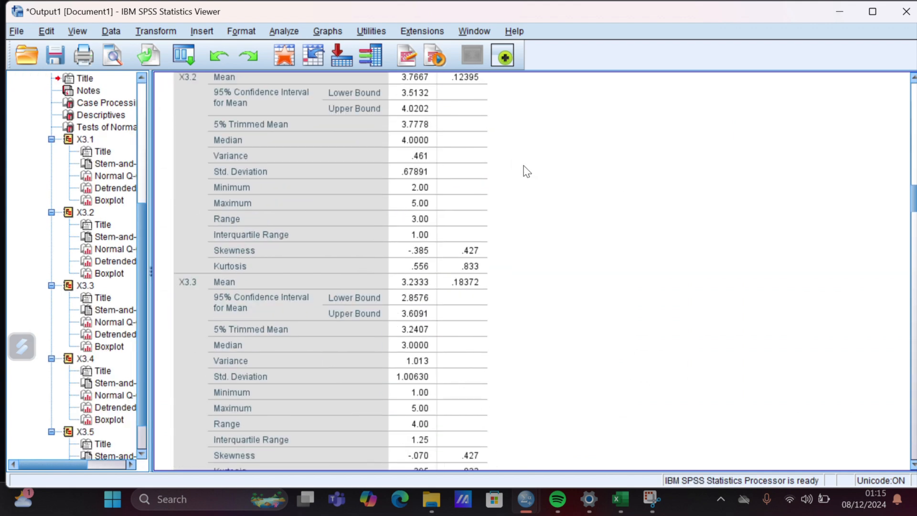
scroll(526, 171, "down", 4)
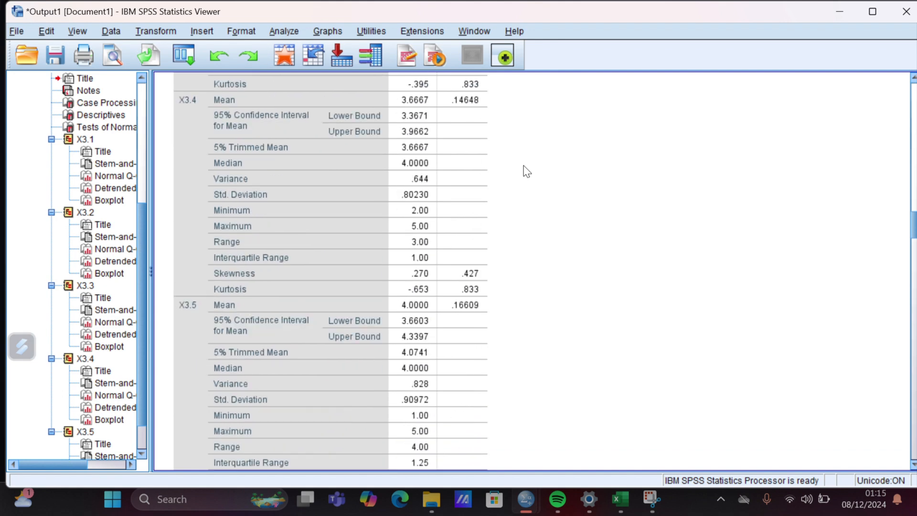
scroll(526, 171, "down", 7)
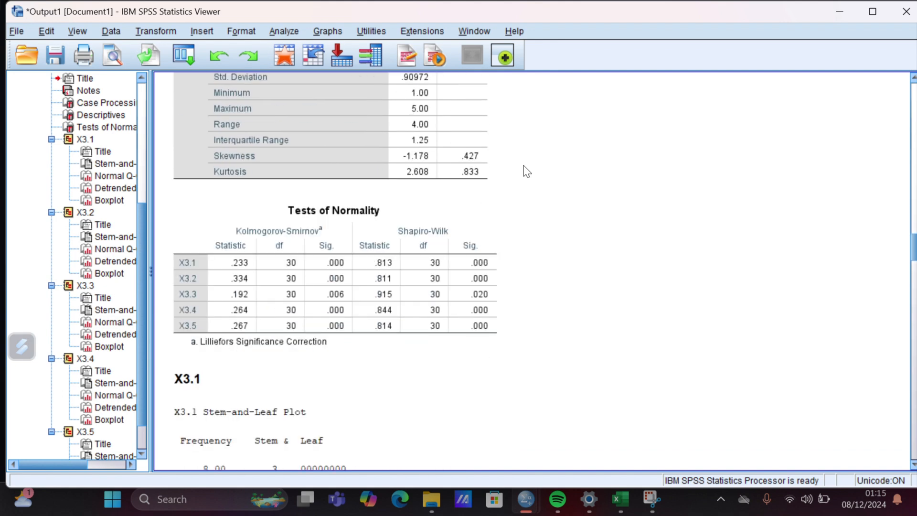